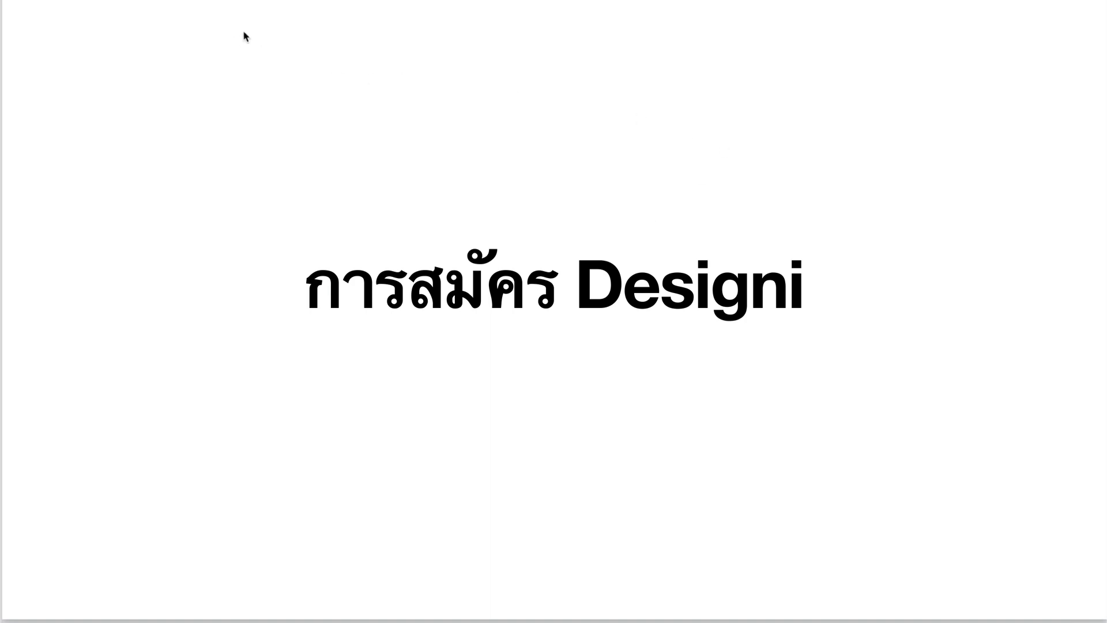
Keep the slide fitted to the window, then submit the Designi registration to create the account.
click(75, 1)
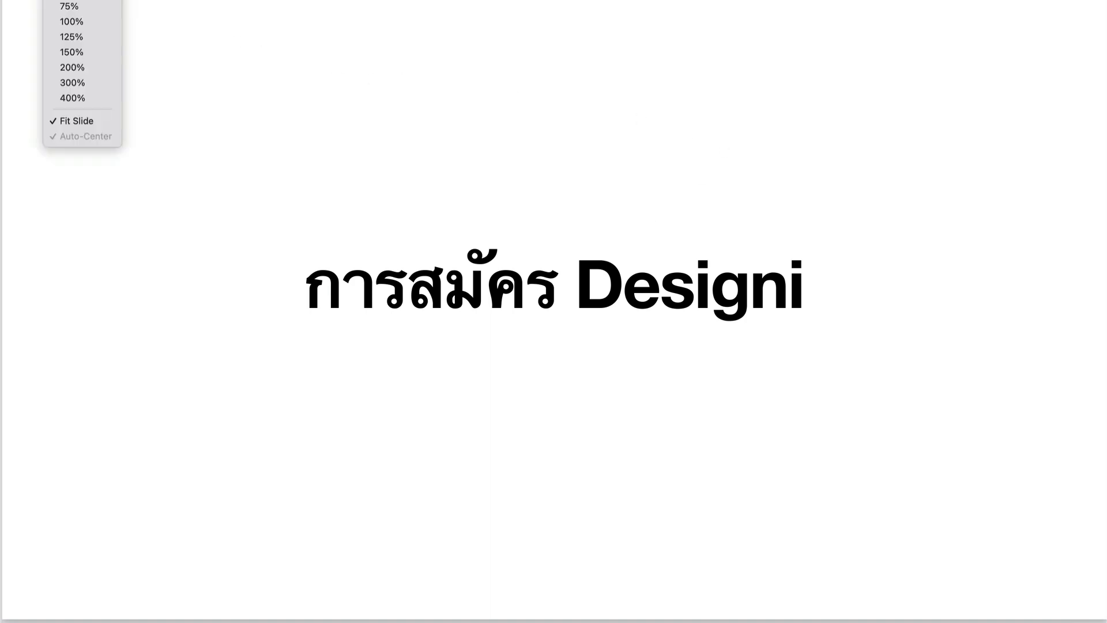
click(89, 123)
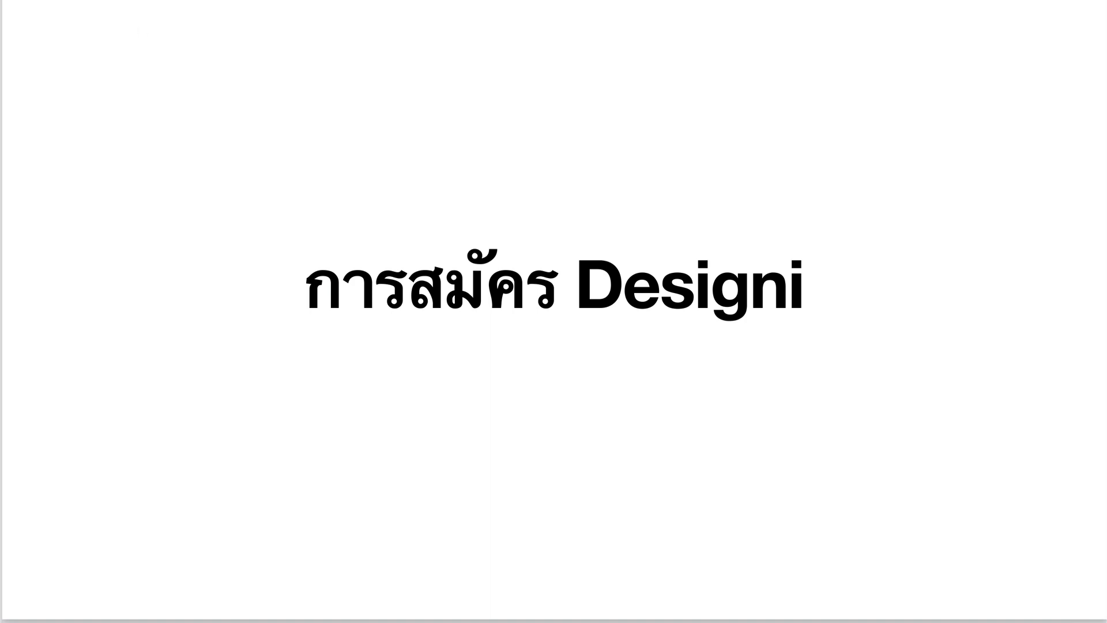
click(602, 301)
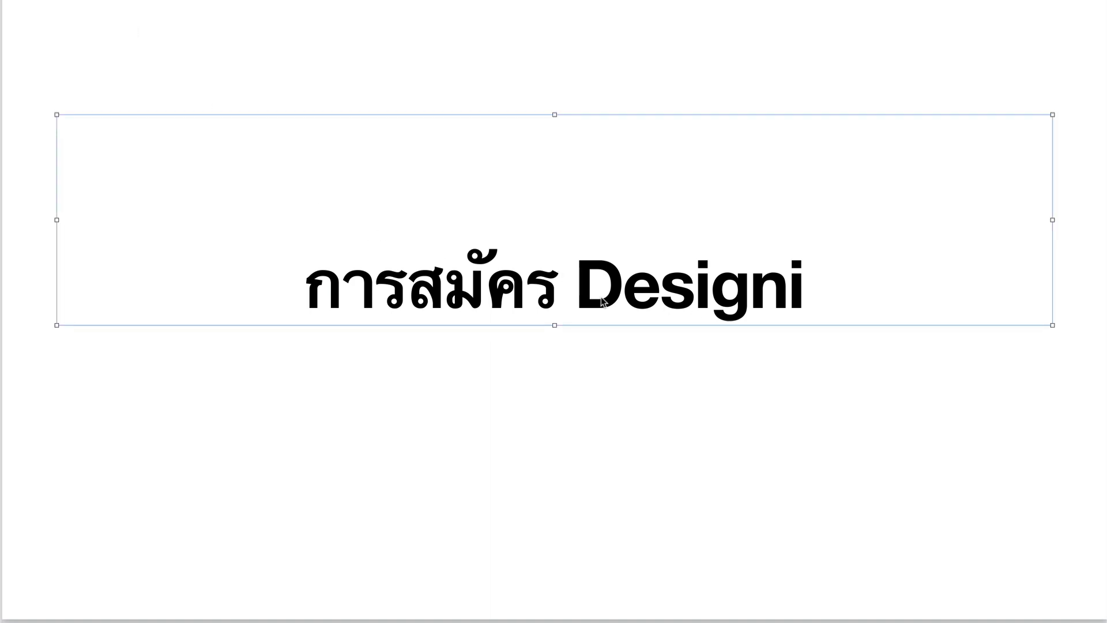
click(643, 359)
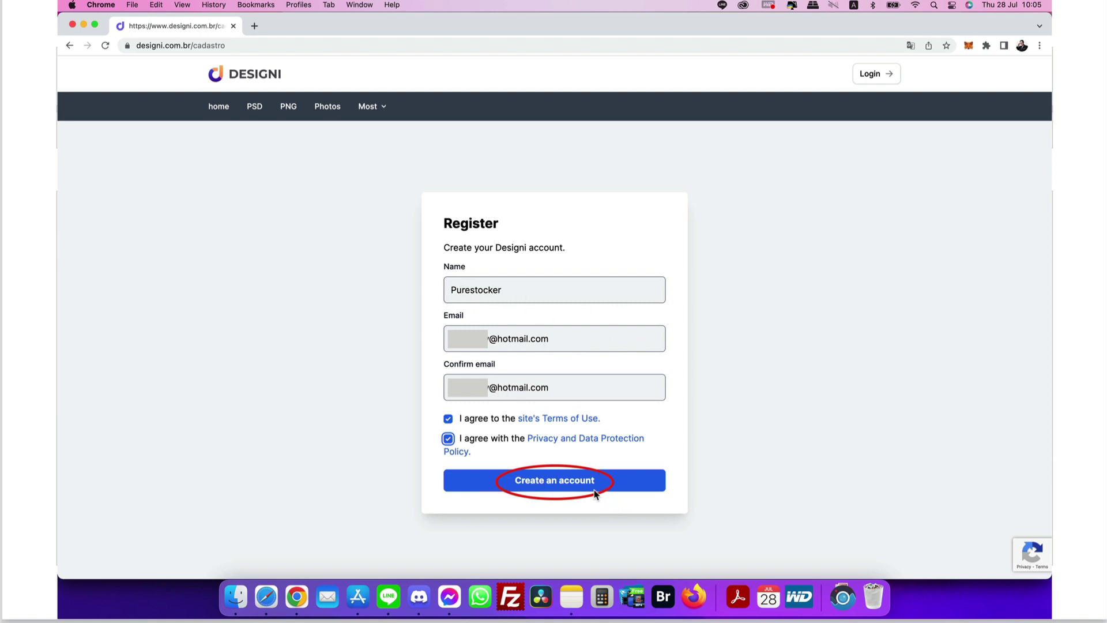
click(579, 490)
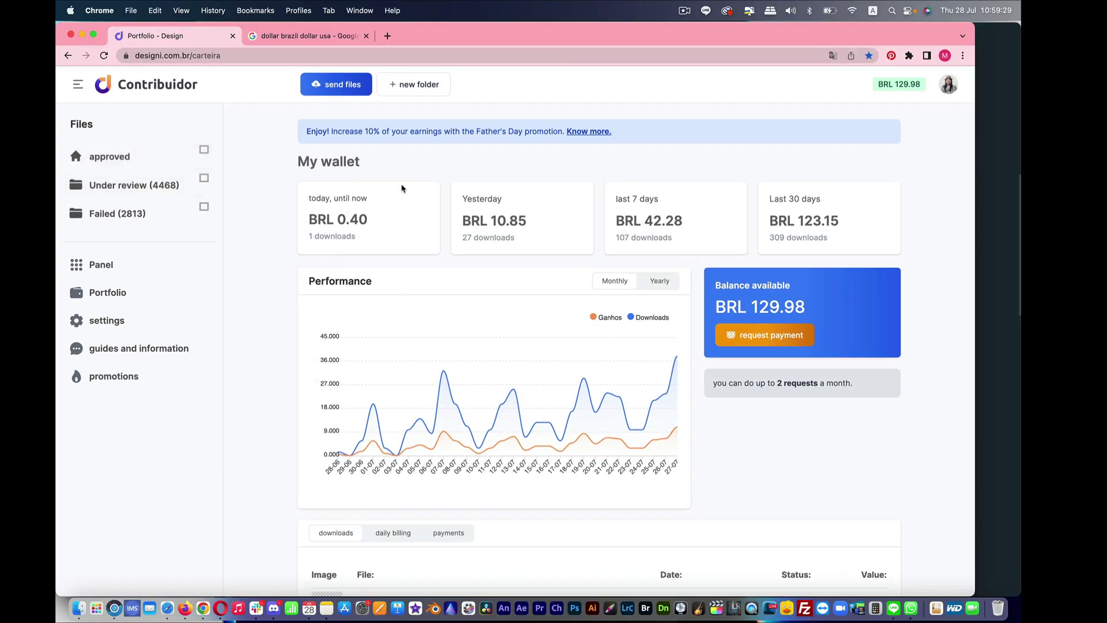
Browse the approved uploads and the 4468 files under review.
click(117, 161)
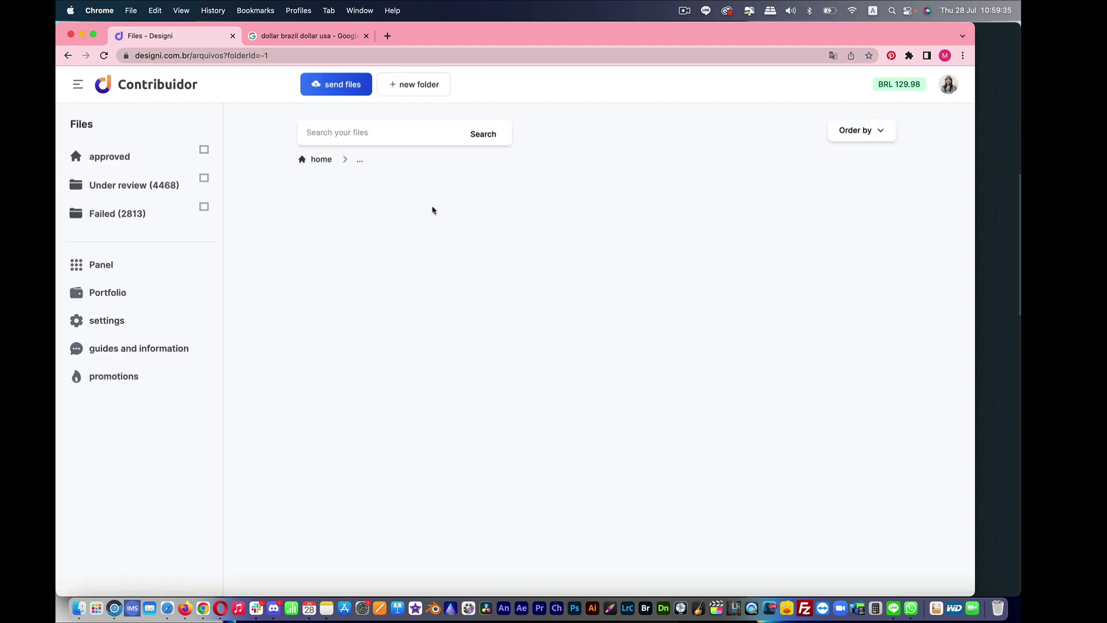
scroll(516, 391, down, 4)
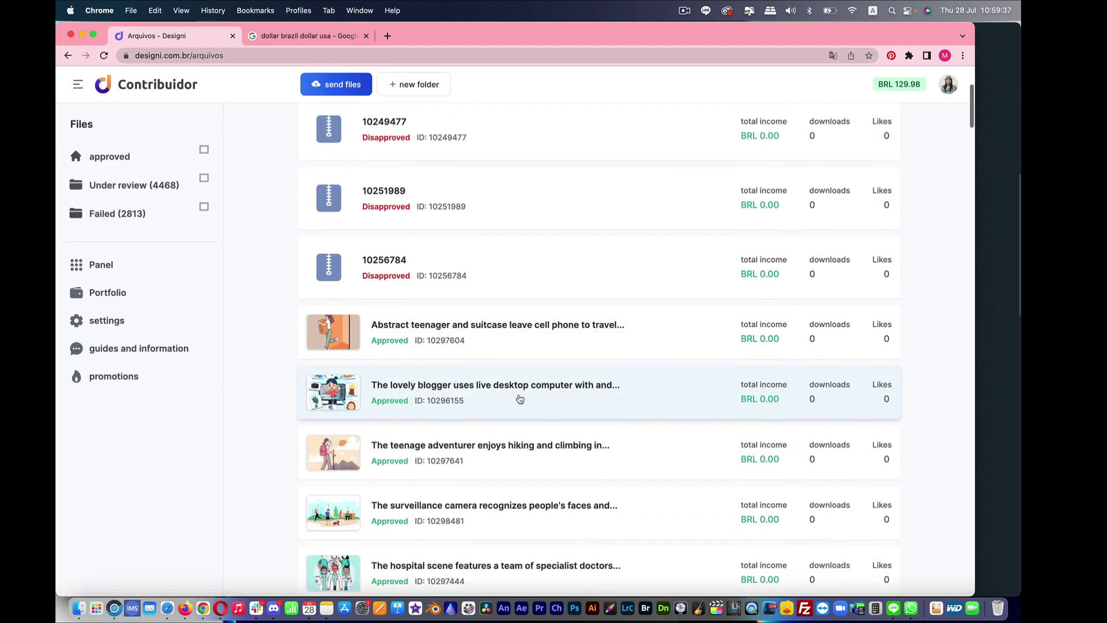
scroll(496, 375, down, 1)
scroll(464, 352, down, 7)
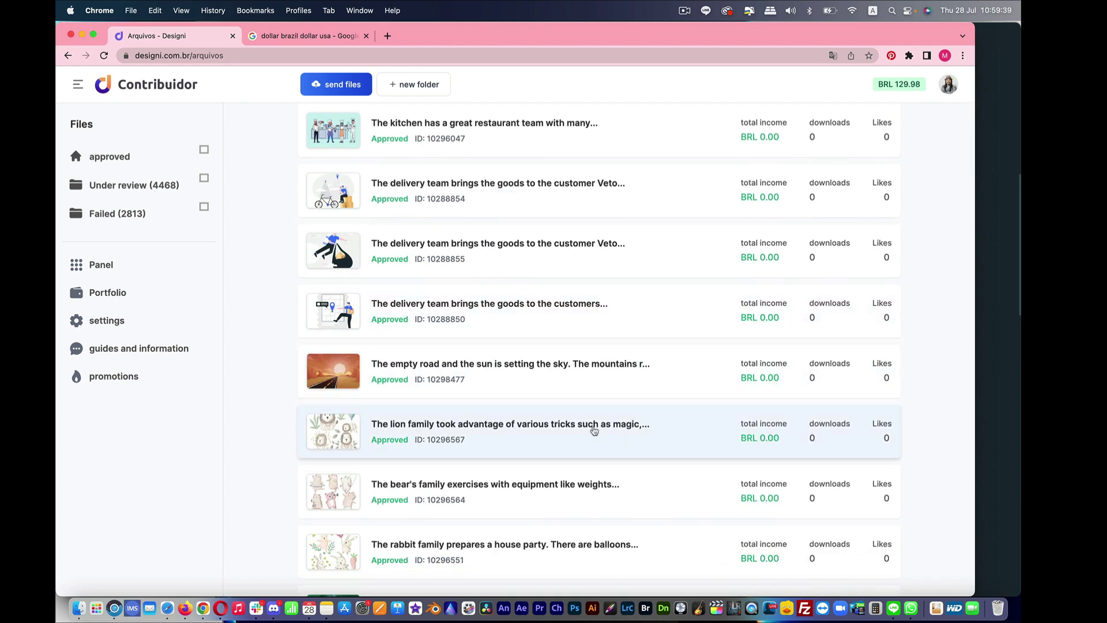
scroll(590, 413, up, 12)
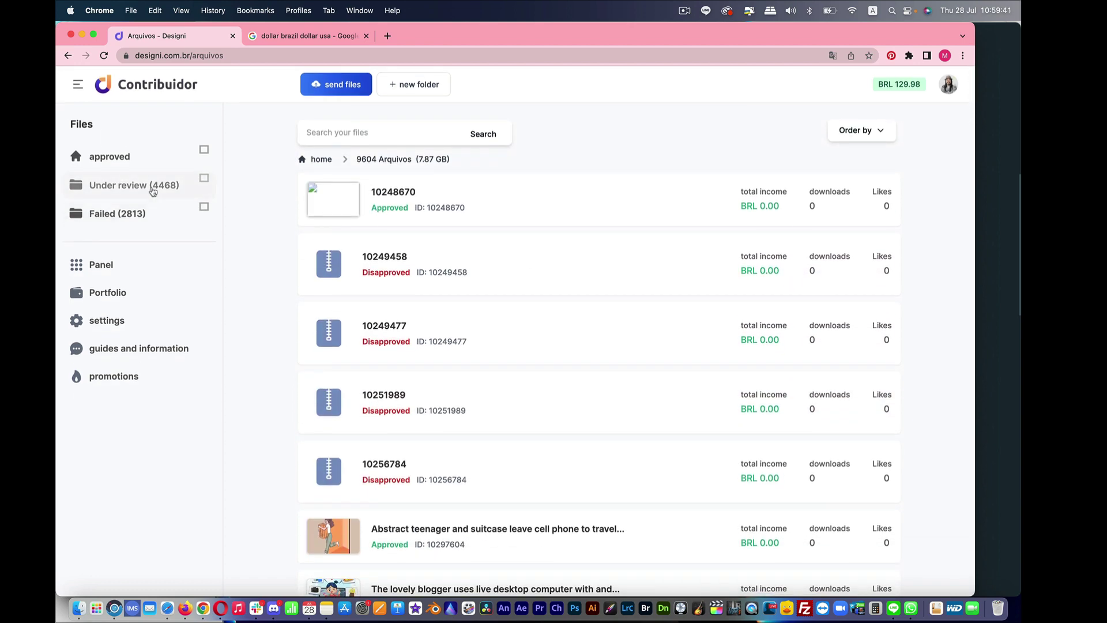
click(151, 190)
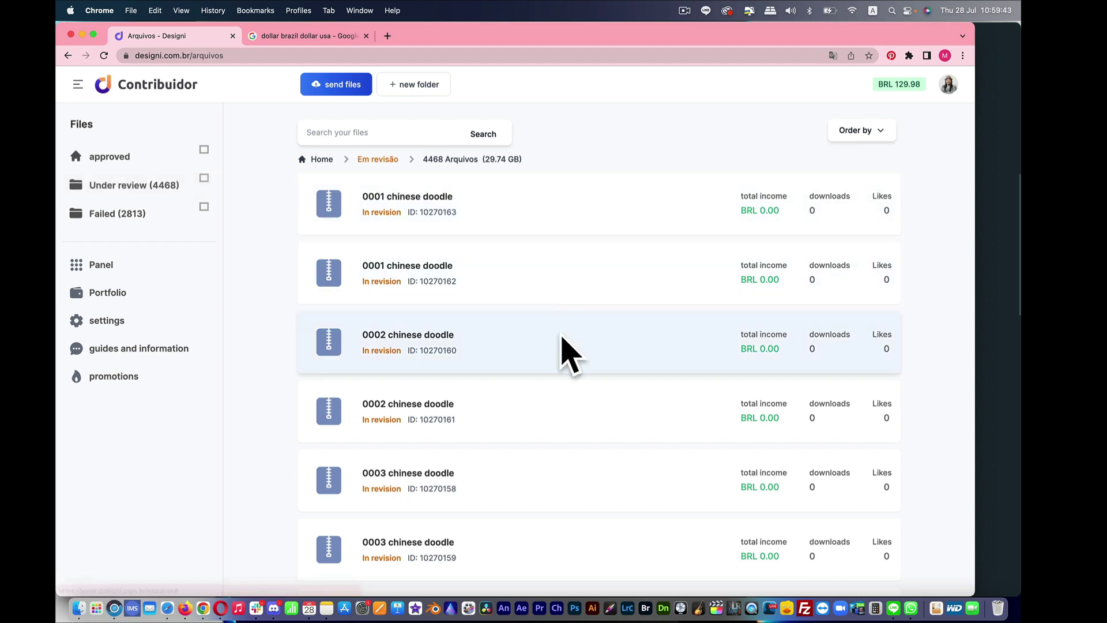
scroll(565, 346, down, 5)
scroll(161, 217, up, 2)
scroll(133, 213, up, 2)
Look through the 2813 failed, disapproved files.
click(132, 213)
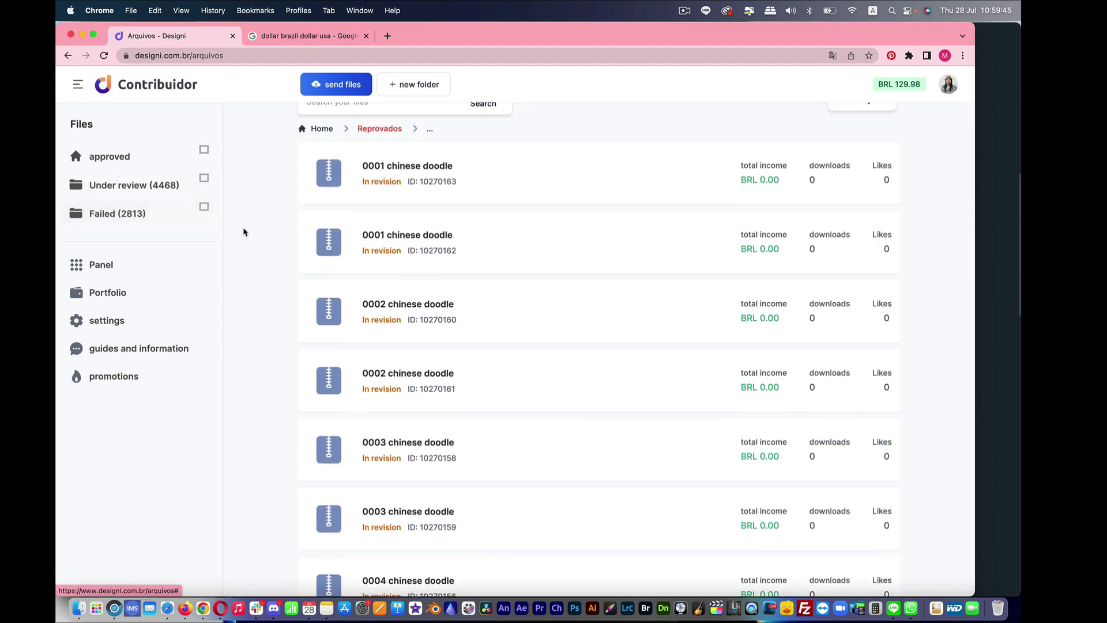
scroll(519, 265, down, 5)
scroll(492, 279, down, 8)
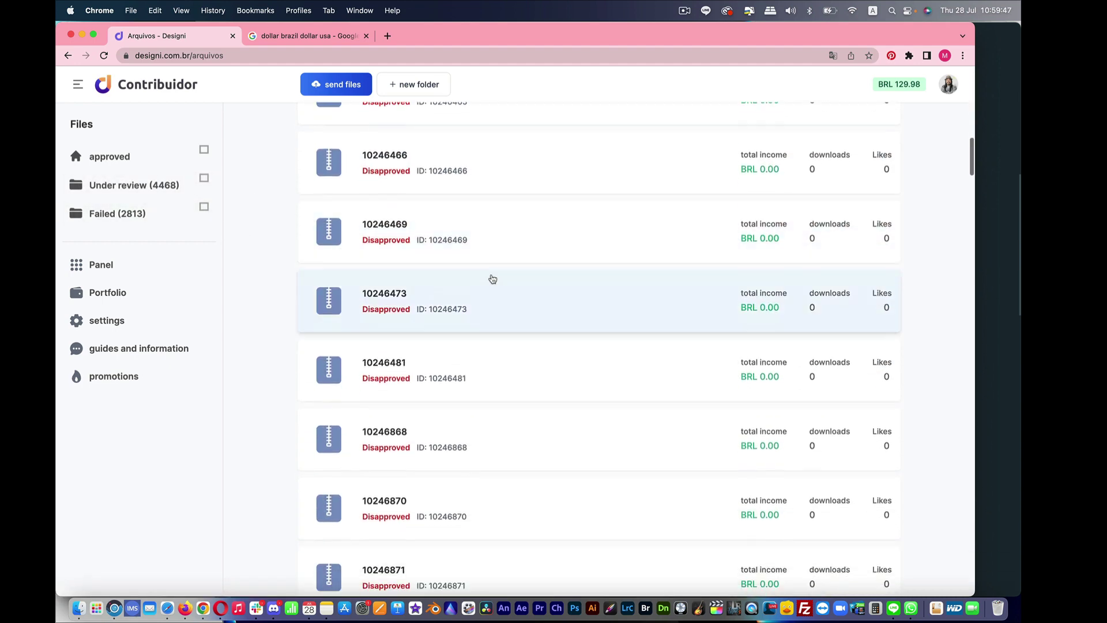
scroll(489, 279, up, 15)
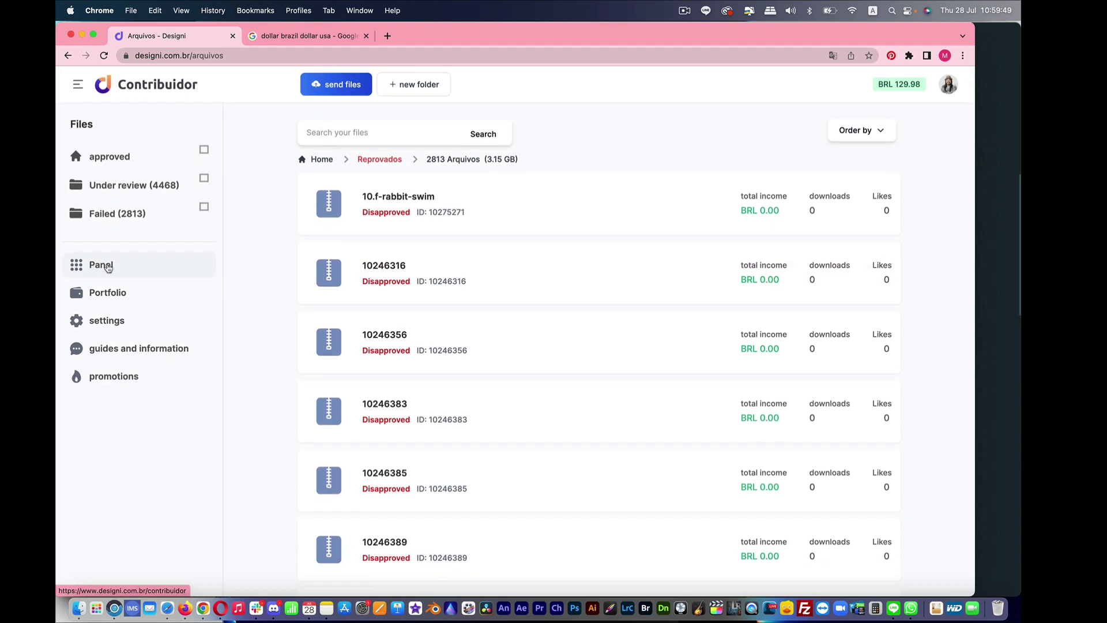
Check the contributor dashboard, then go to the guides and information page.
click(107, 266)
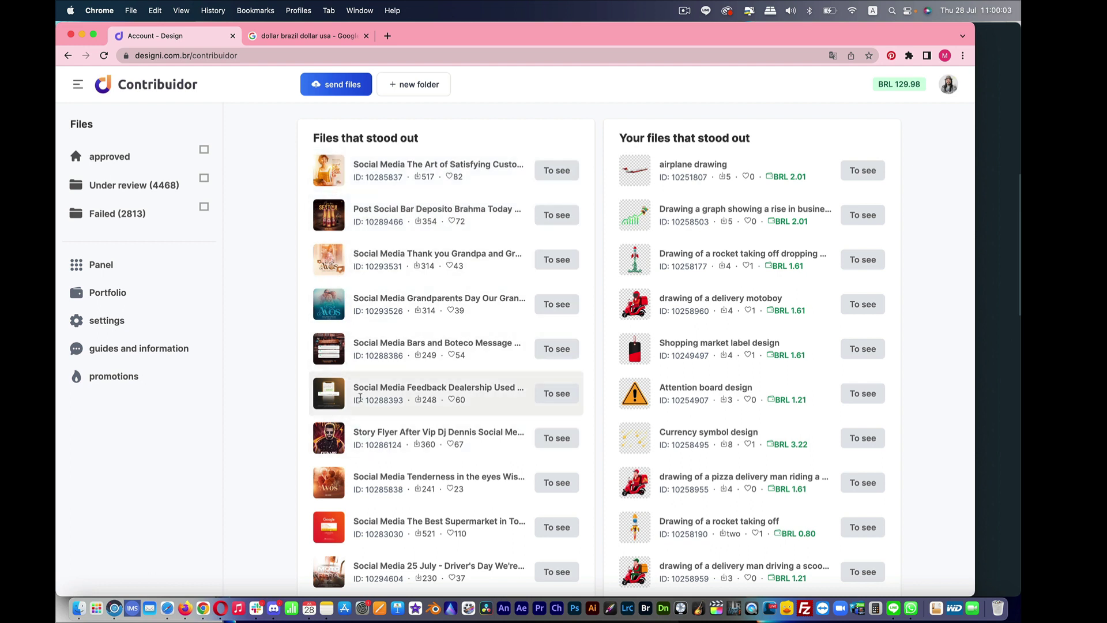
scroll(344, 444, down, 4)
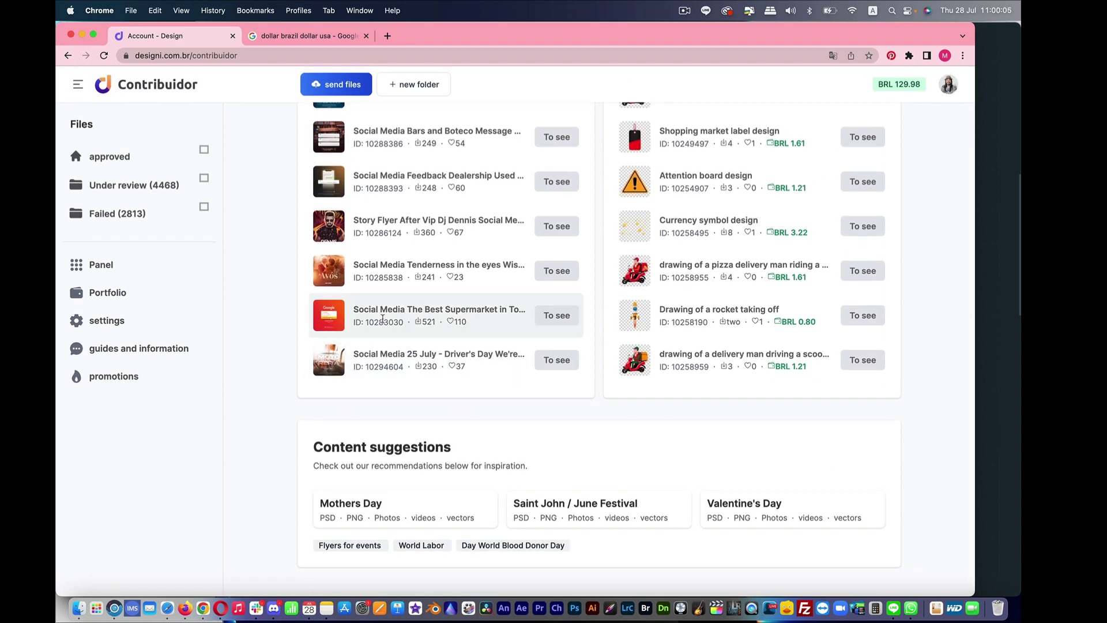
scroll(323, 323, up, 4)
click(104, 347)
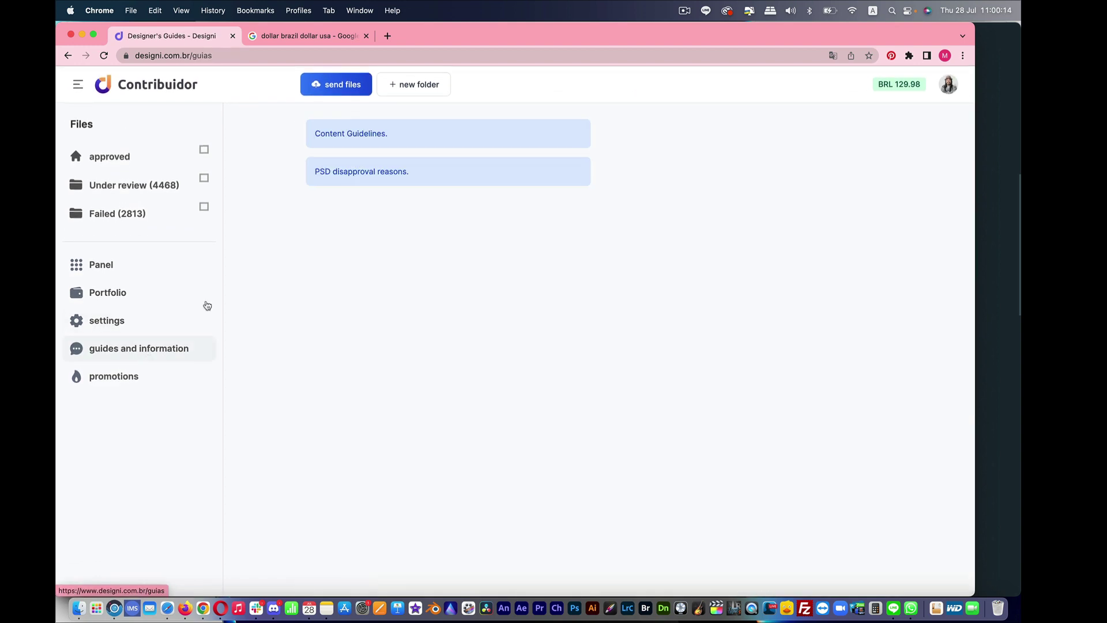
Open the Content Guidelines in a new tab and highlight the EPS requirement for vectors.
click(353, 137)
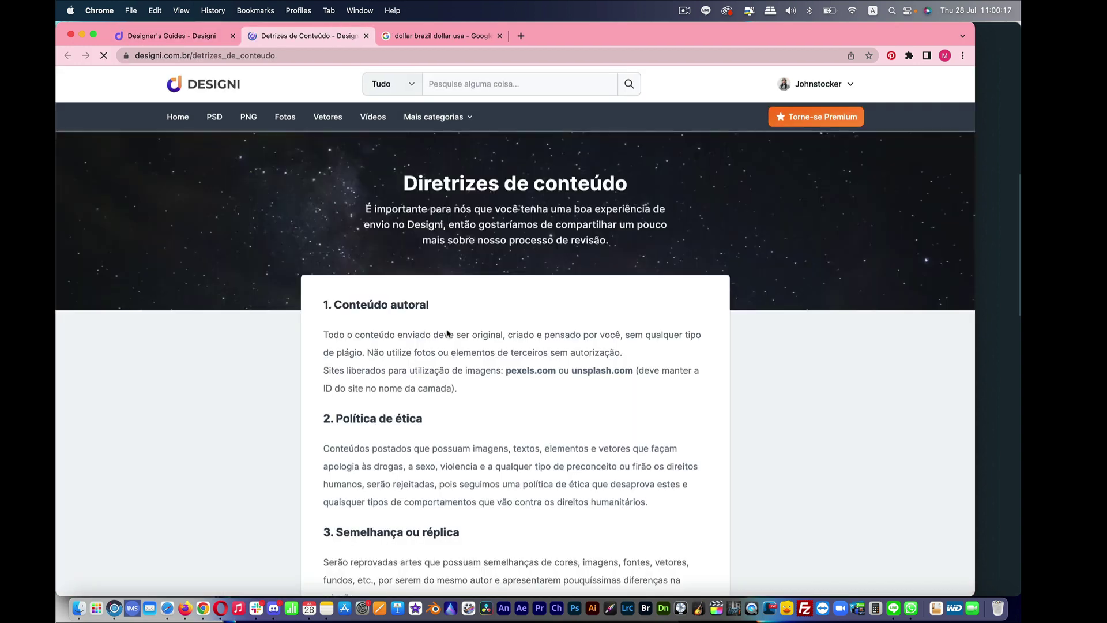
scroll(447, 332, down, 15)
scroll(473, 378, down, 5)
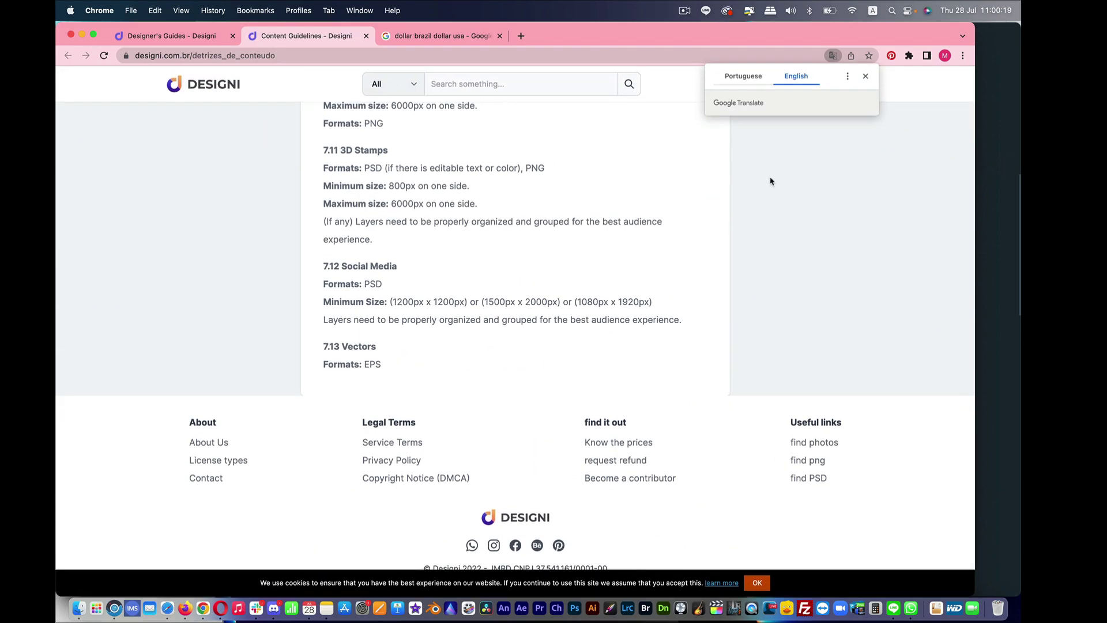
scroll(770, 181, up, 5)
scroll(721, 202, up, 5)
scroll(663, 231, up, 10)
scroll(595, 250, down, 5)
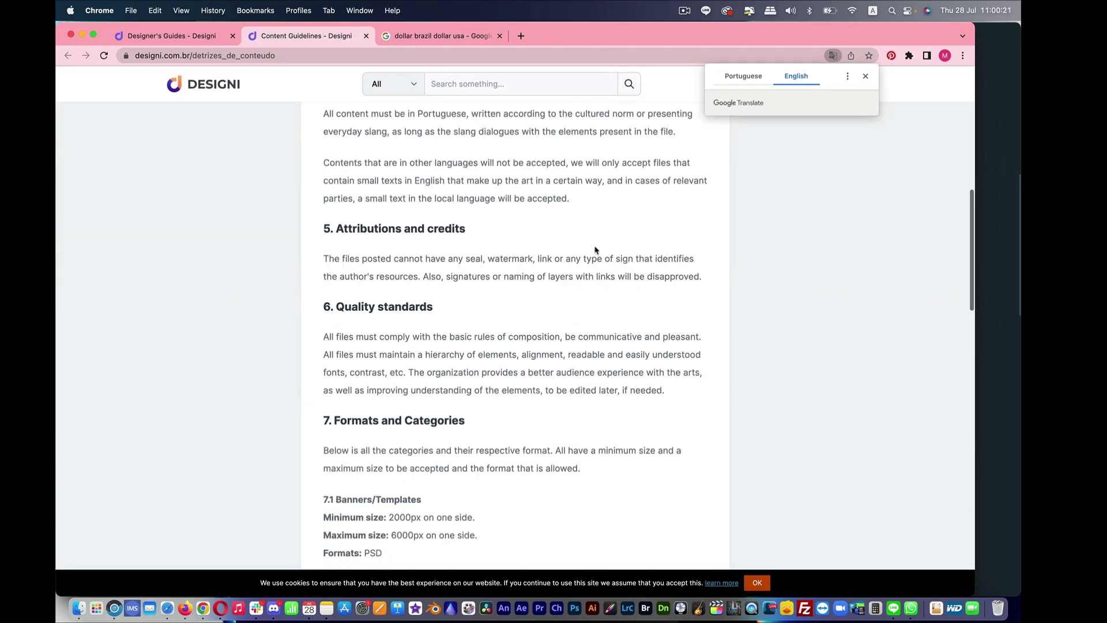
scroll(596, 249, down, 15)
scroll(595, 248, down, 10)
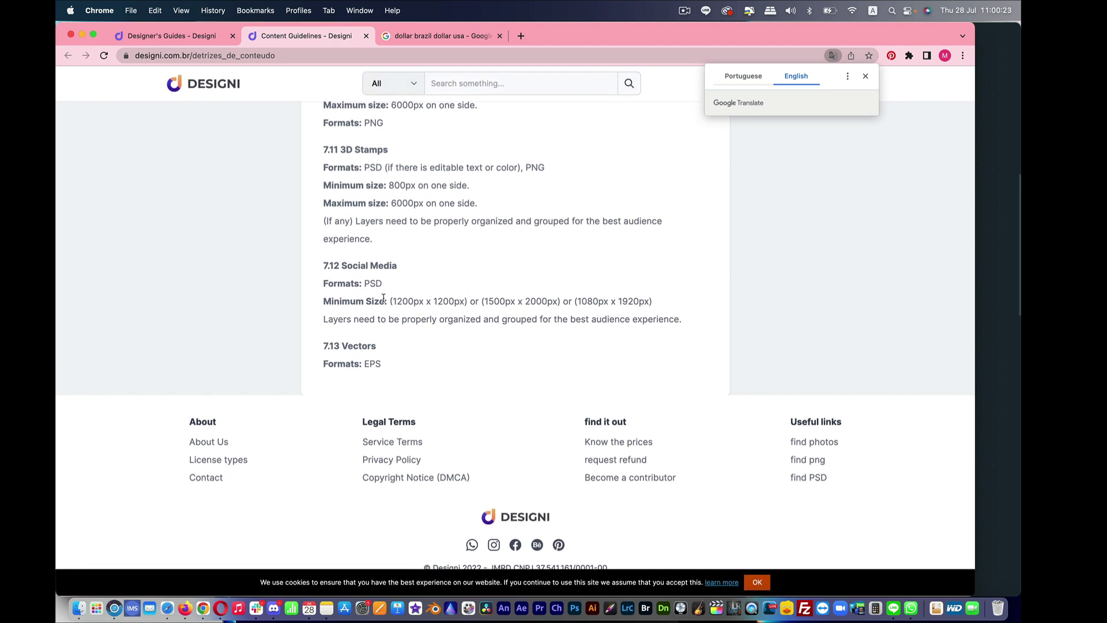
drag(387, 369, 323, 365)
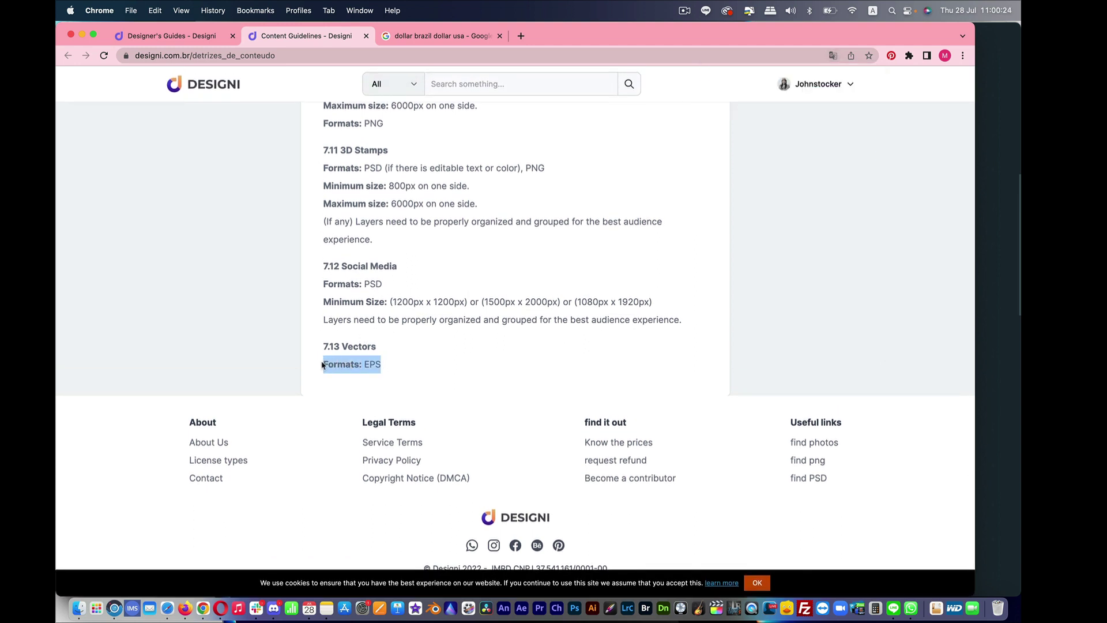
click(466, 377)
scroll(438, 323, up, 5)
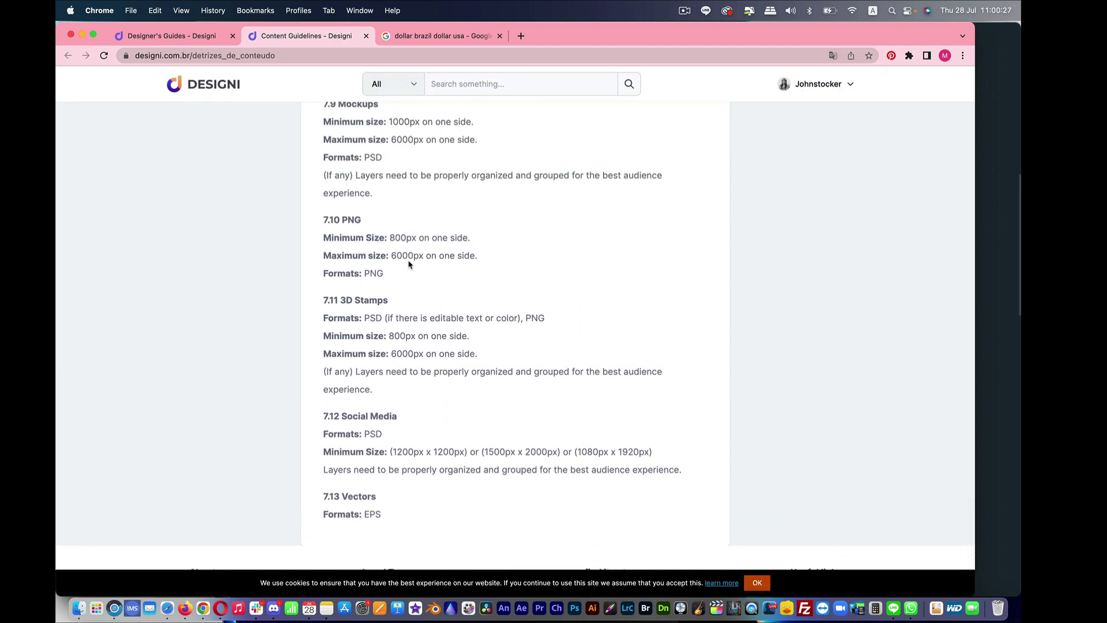
Highlight the 800px minimum and 6000px image size limits.
mouse_move(391, 238)
mouse_down()
mouse_move(414, 238)
mouse_move(392, 256)
mouse_up()
click(420, 257)
click(406, 271)
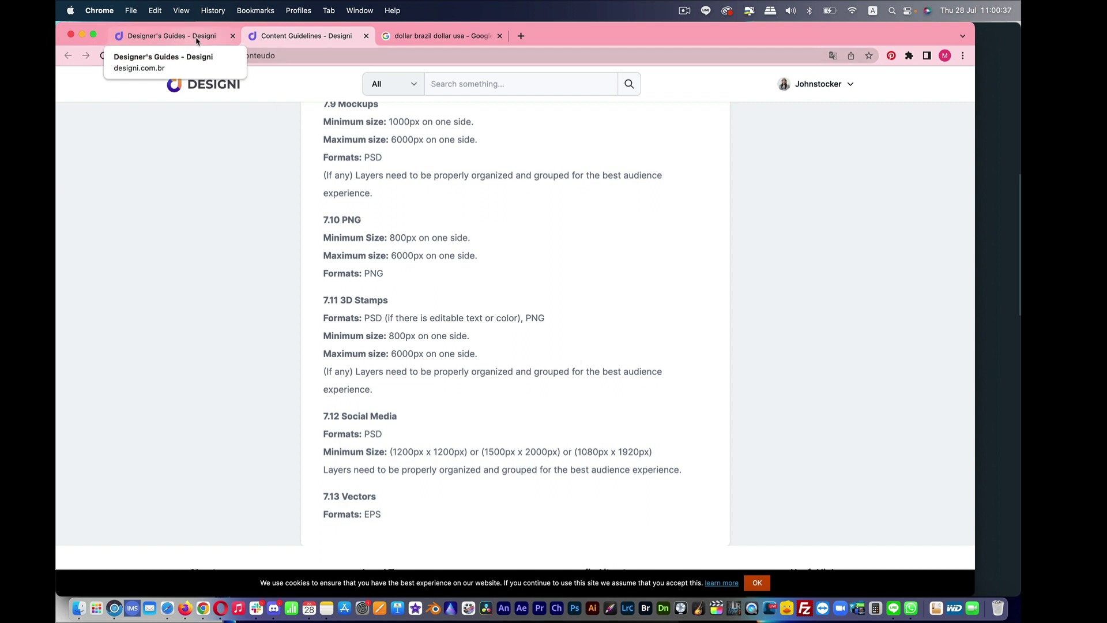
scroll(541, 238, up, 5)
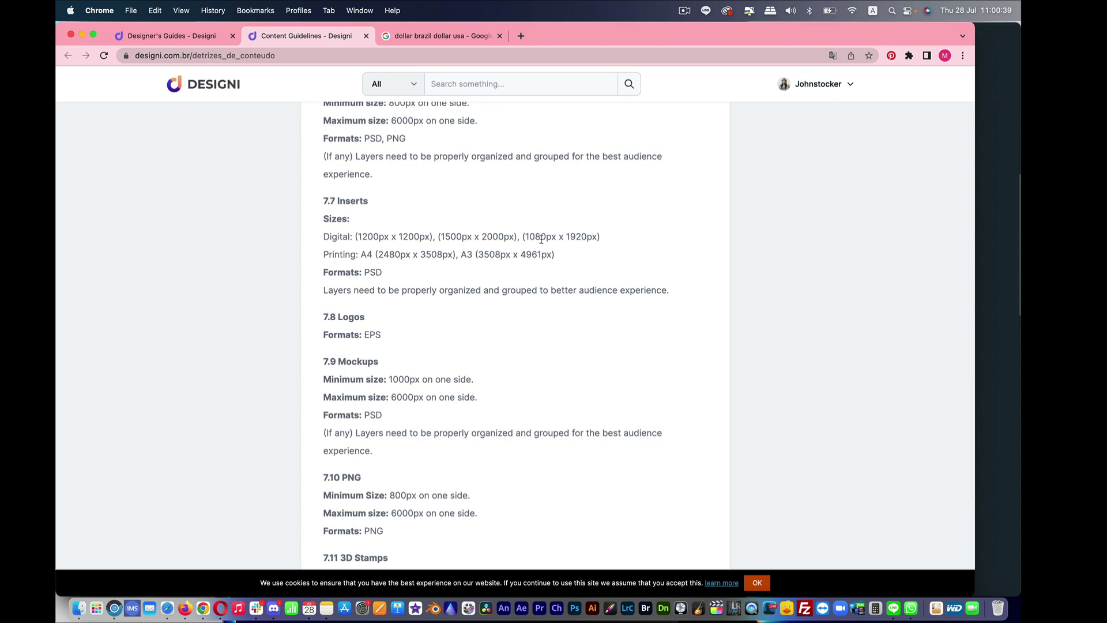
scroll(541, 239, up, 10)
Switch to the guides page, back to Content Guidelines, and scroll to Author Content.
click(116, 36)
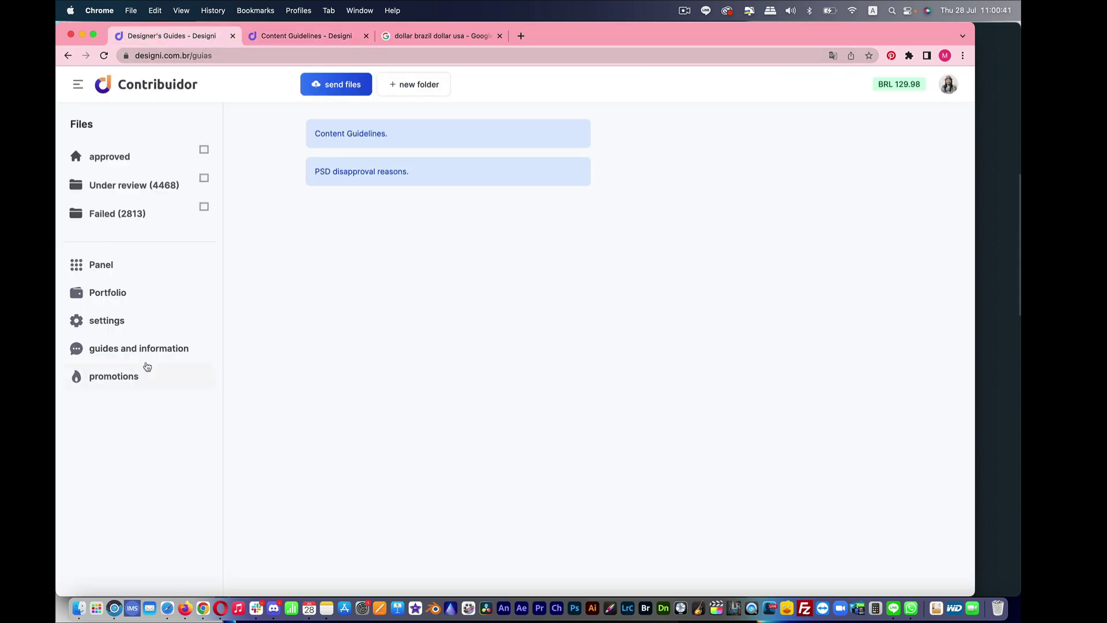
click(299, 38)
scroll(430, 338, up, 2)
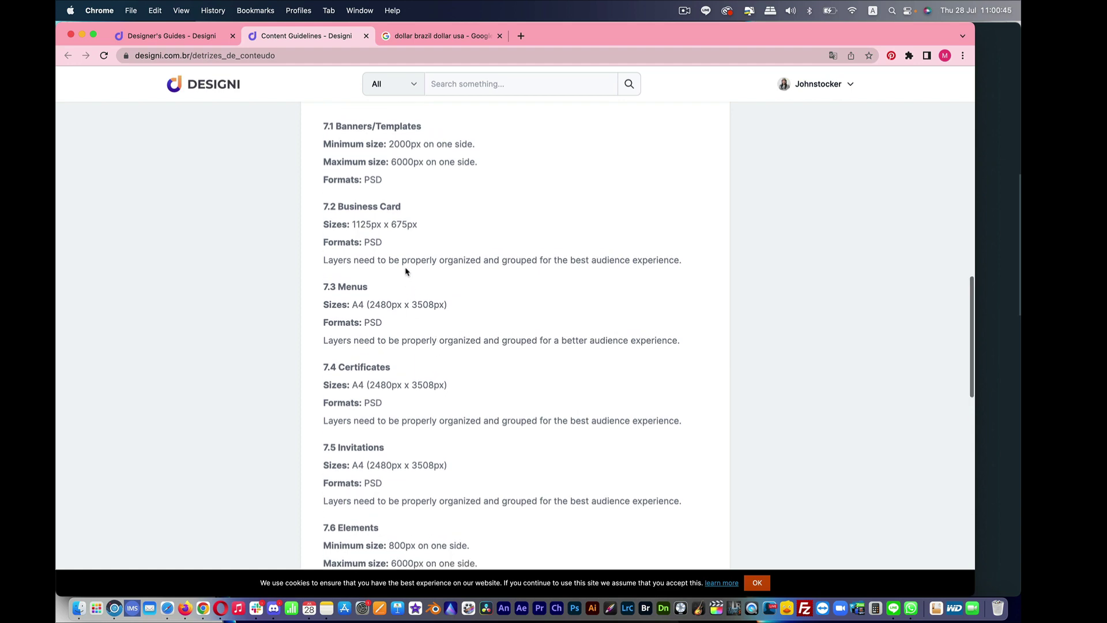
scroll(405, 272, up, 1)
scroll(426, 283, up, 10)
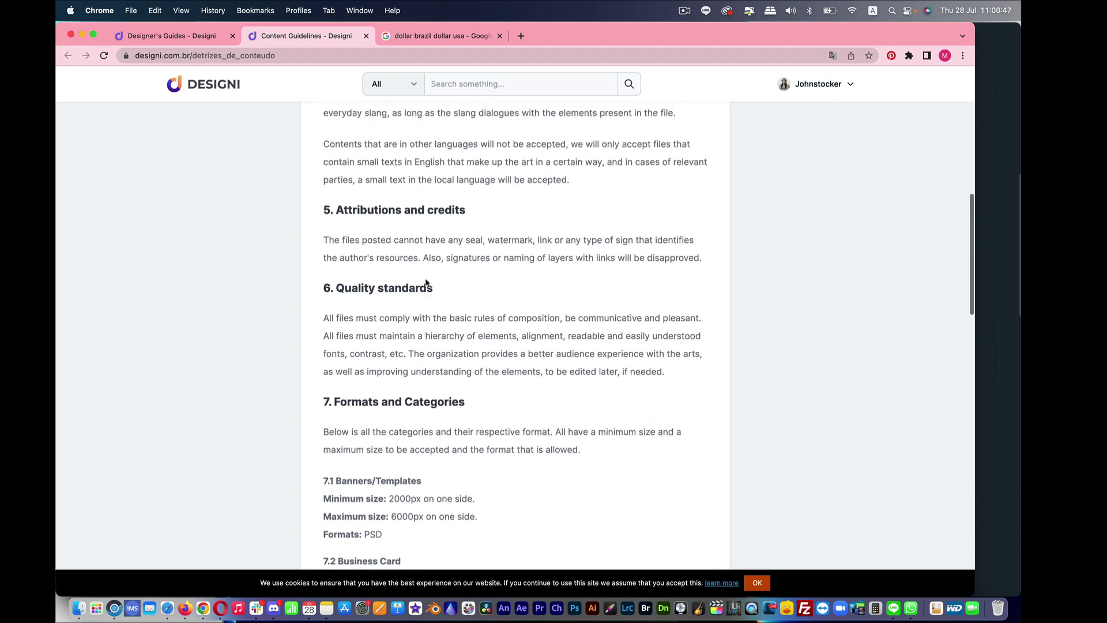
scroll(426, 284, up, 5)
scroll(427, 283, up, 3)
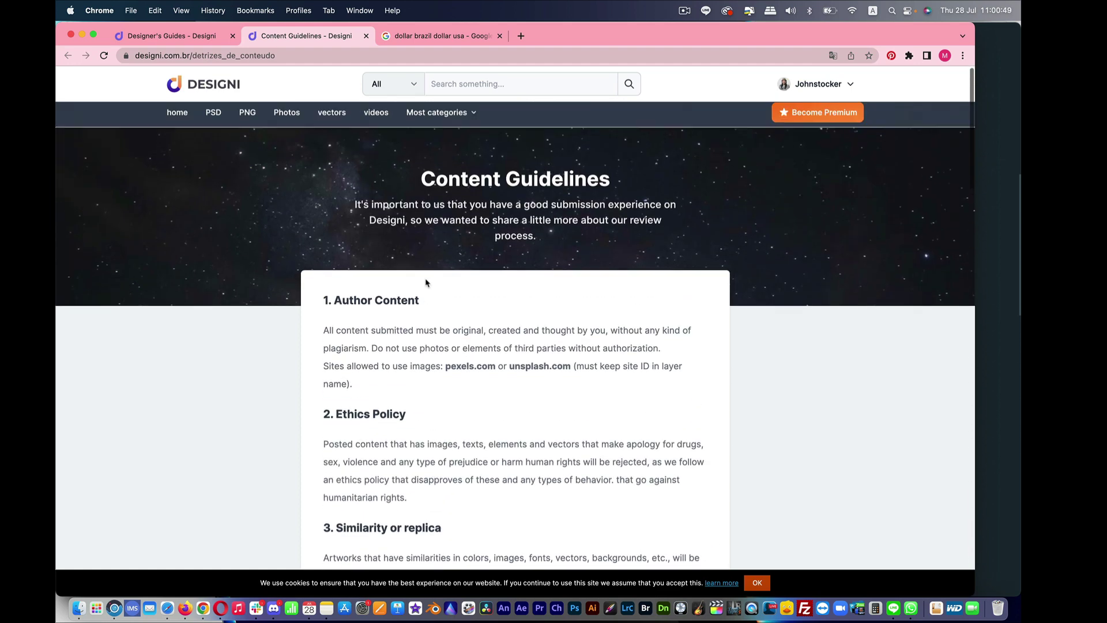
scroll(500, 446, down, 5)
scroll(500, 446, up, 1)
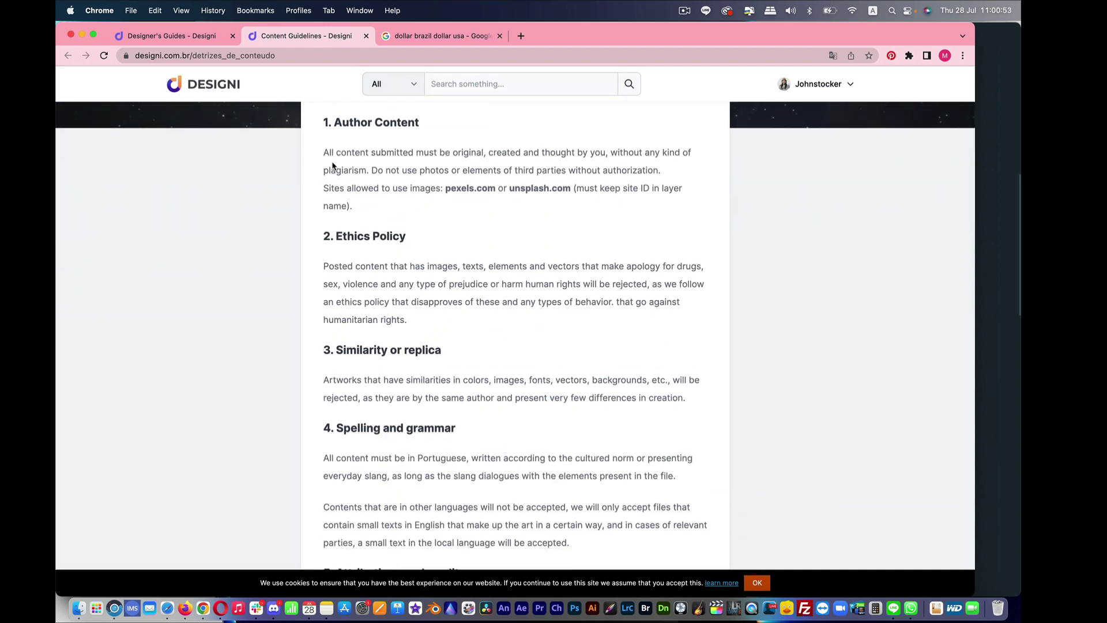
Highlight the Author Content rule and allowed sites pexels.com and unsplash.com, then return to the guides page.
drag(324, 149, 631, 170)
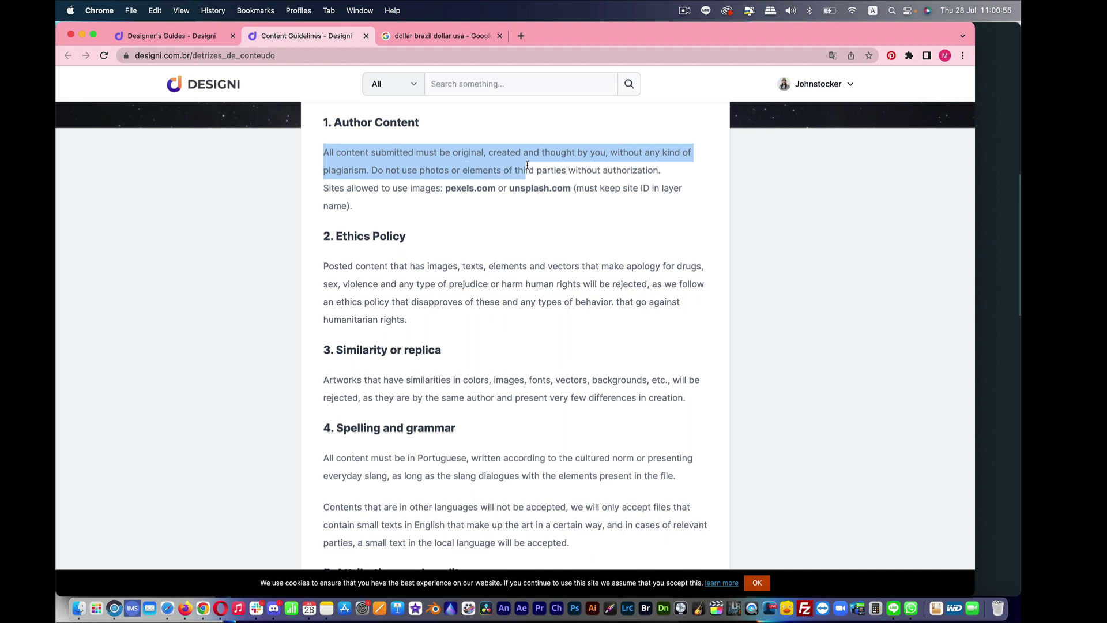
click(449, 183)
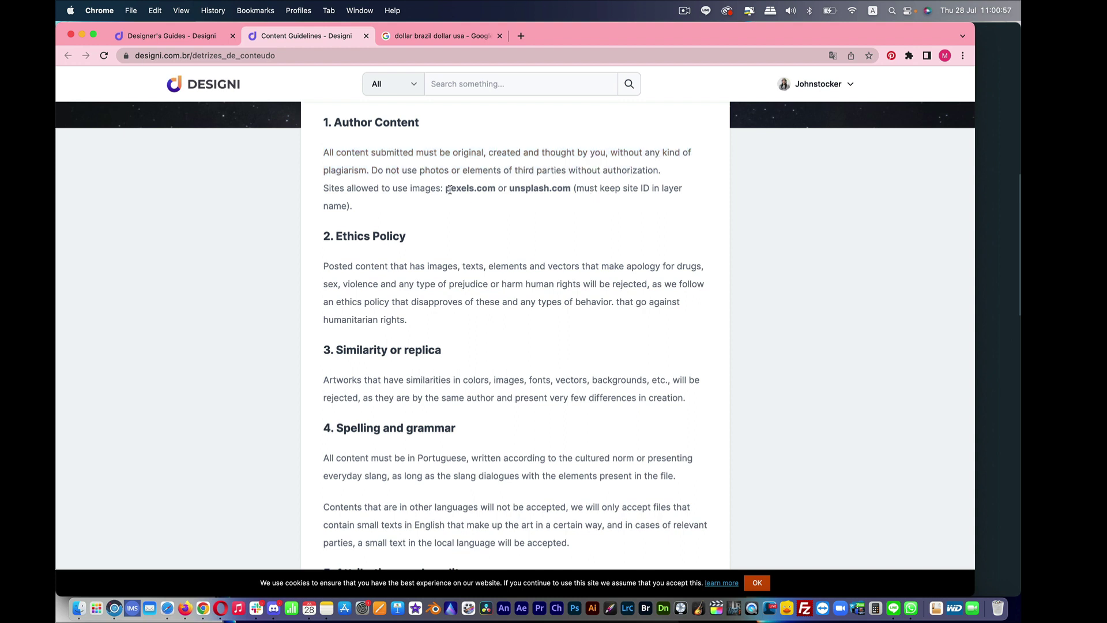
drag(448, 189, 629, 195)
click(669, 187)
click(628, 210)
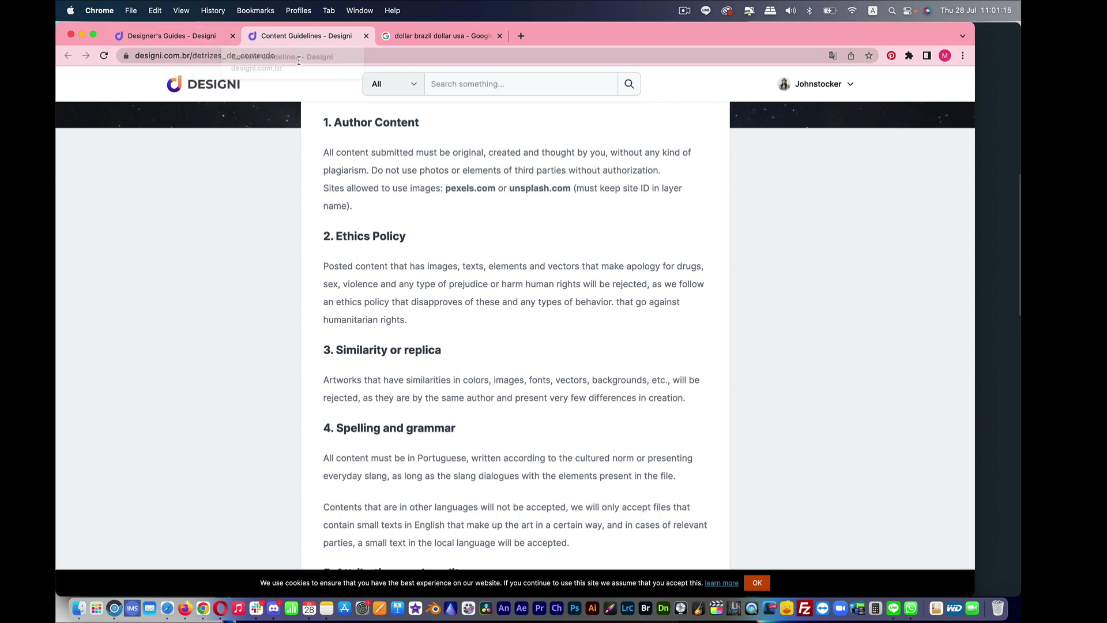
click(199, 38)
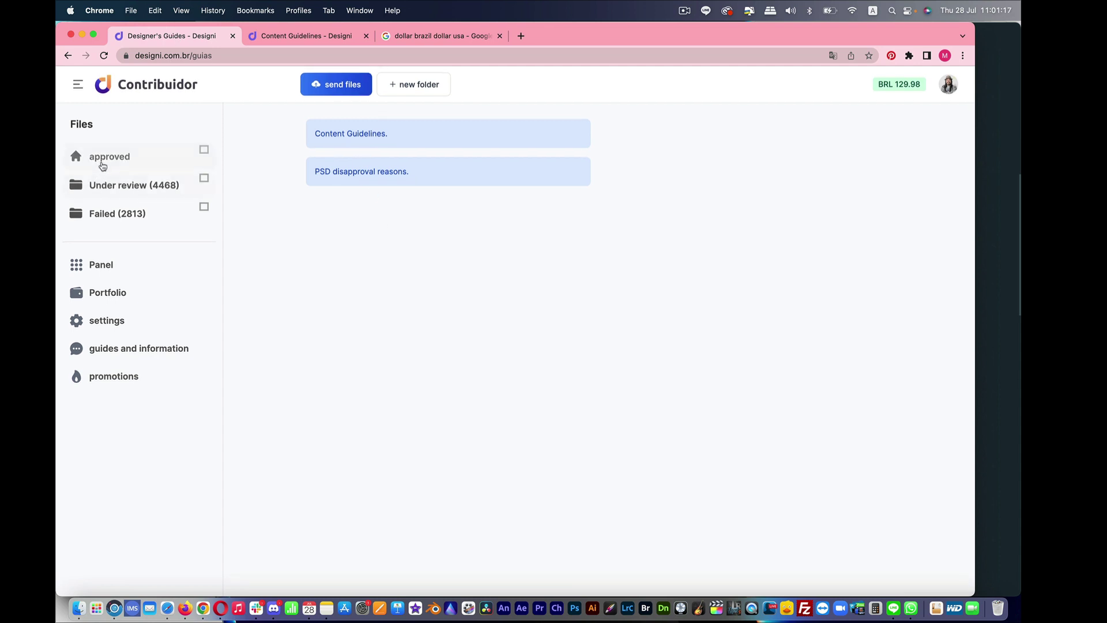
From the wallet page, queue every Mar-01 to Mar-20 file from the 6Submit April 2021 March folder.
click(120, 299)
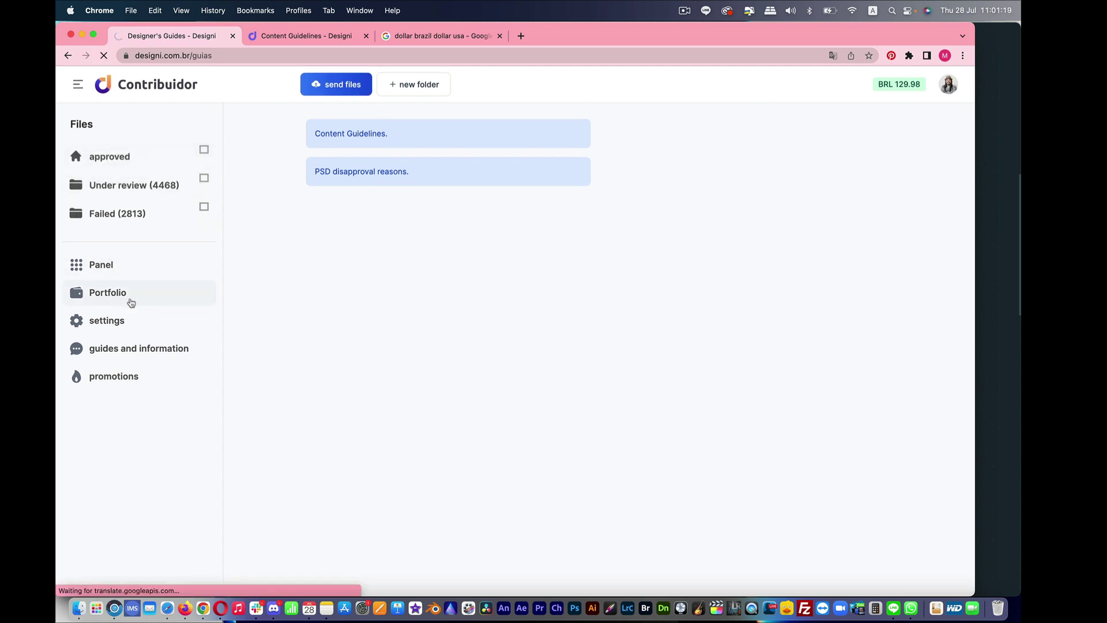
click(343, 86)
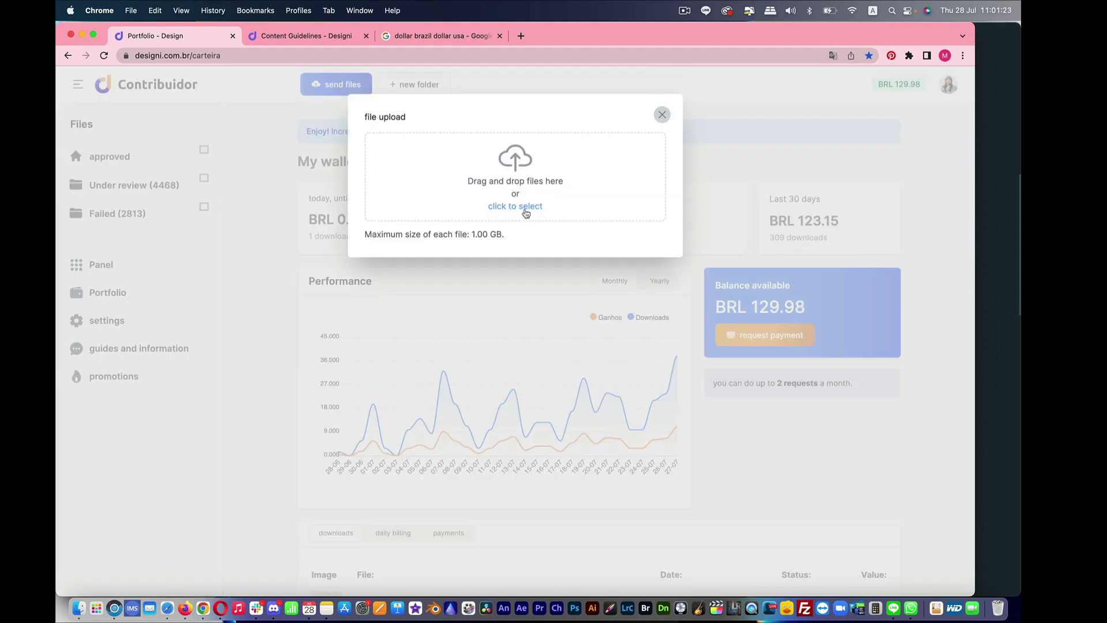
click(526, 209)
click(555, 110)
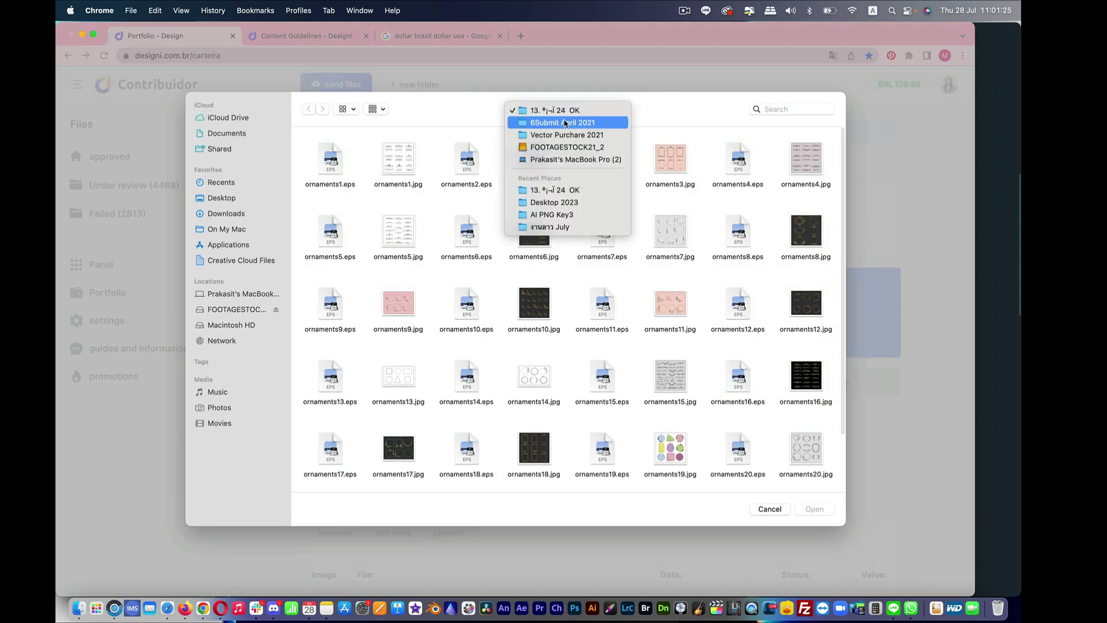
click(564, 123)
double_click(390, 239)
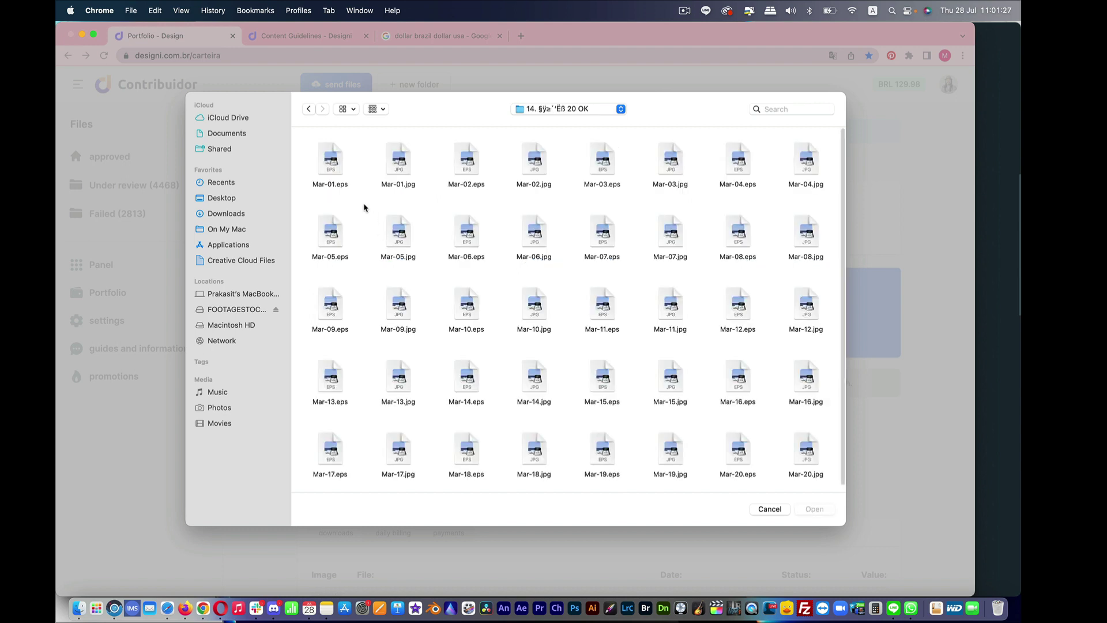
drag(311, 133, 811, 499)
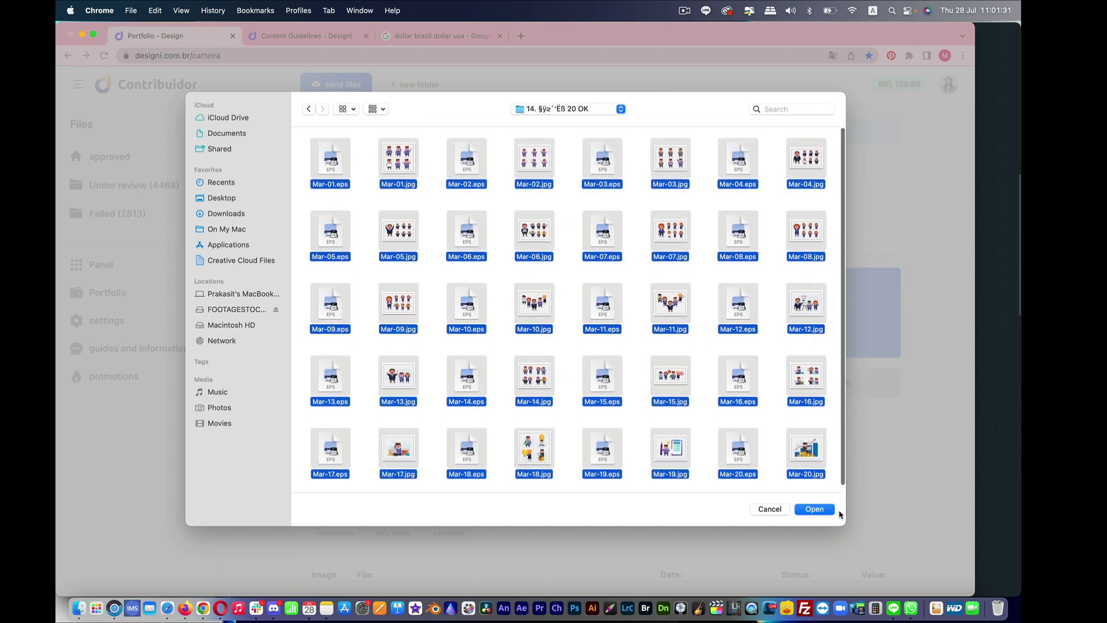
click(814, 509)
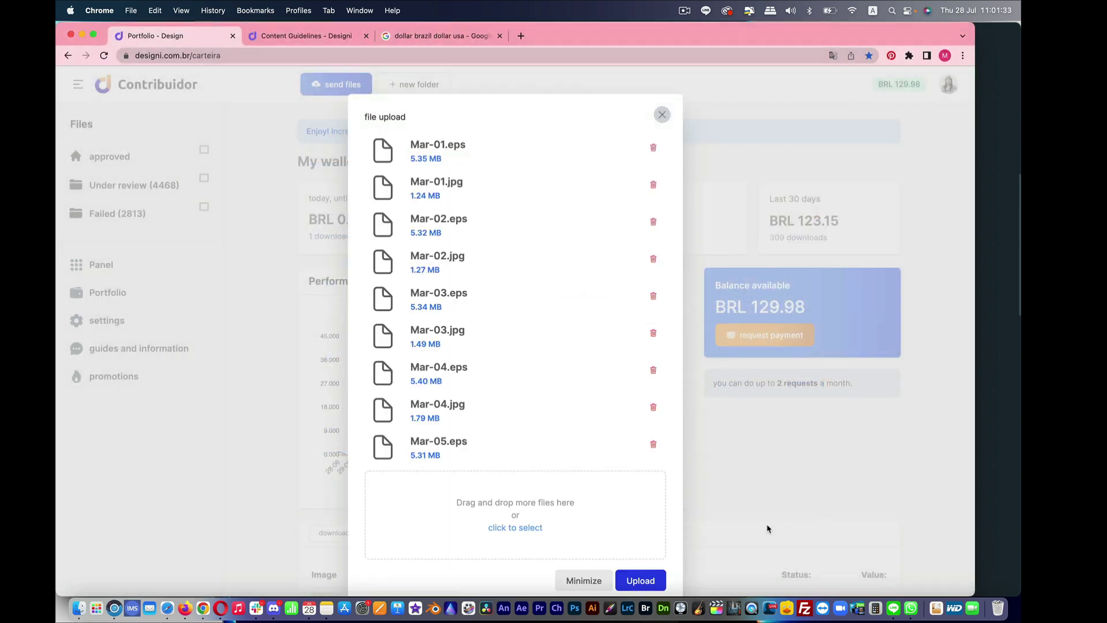
Upload all the queued March EPS and JPG files and return to the files area.
scroll(609, 470, down, 10)
scroll(609, 469, down, 4)
scroll(615, 483, down, 6)
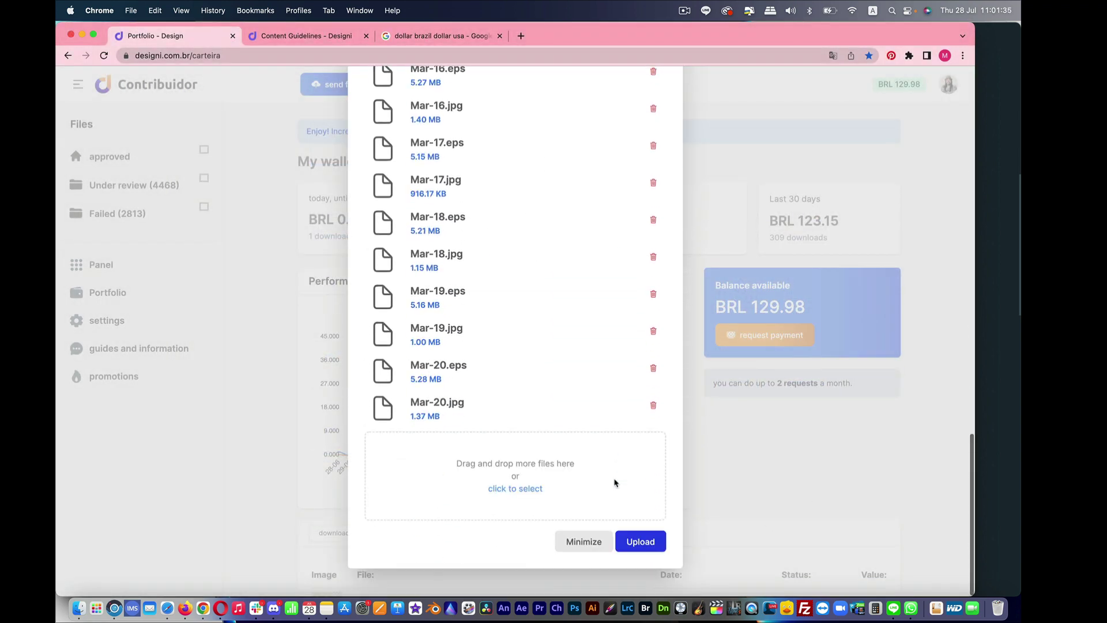
click(641, 541)
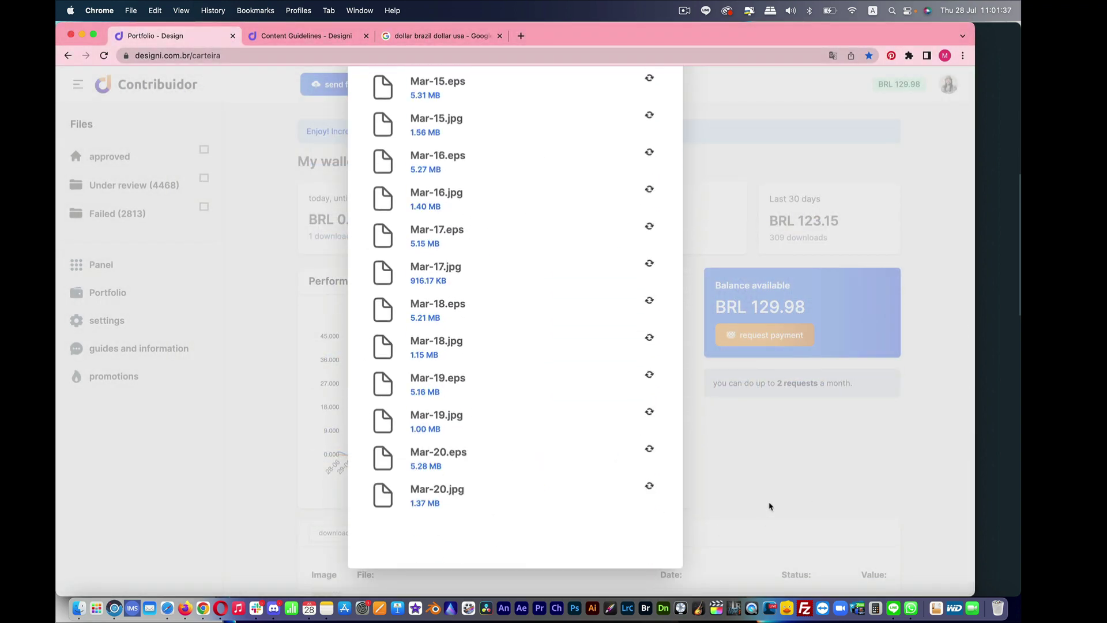
scroll(625, 447, up, 10)
scroll(625, 448, up, 5)
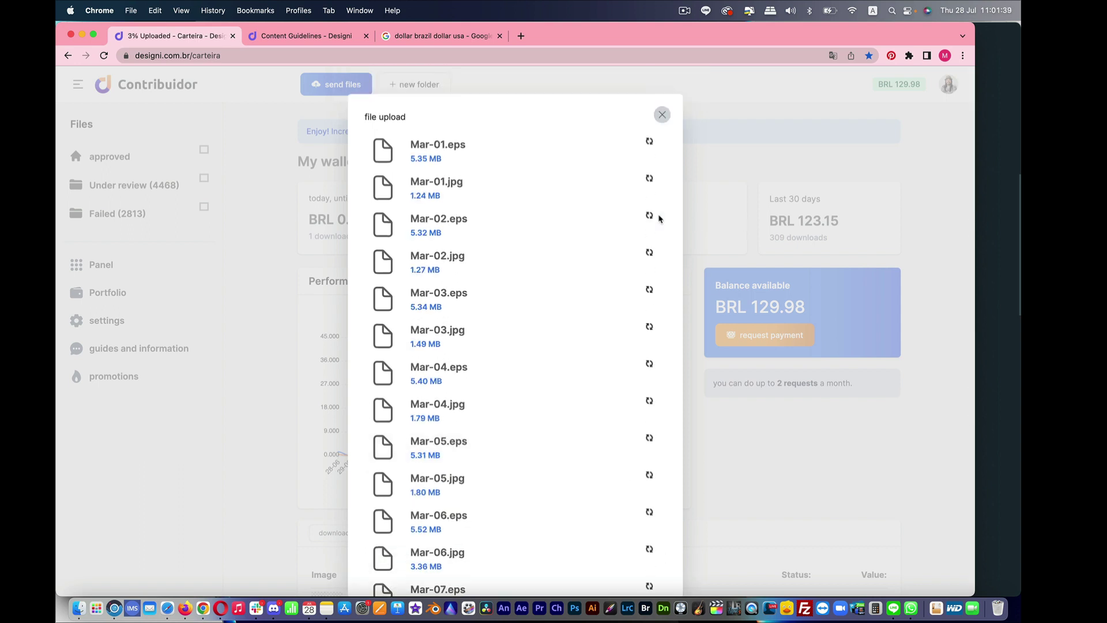
scroll(597, 236, down, 10)
scroll(597, 237, down, 8)
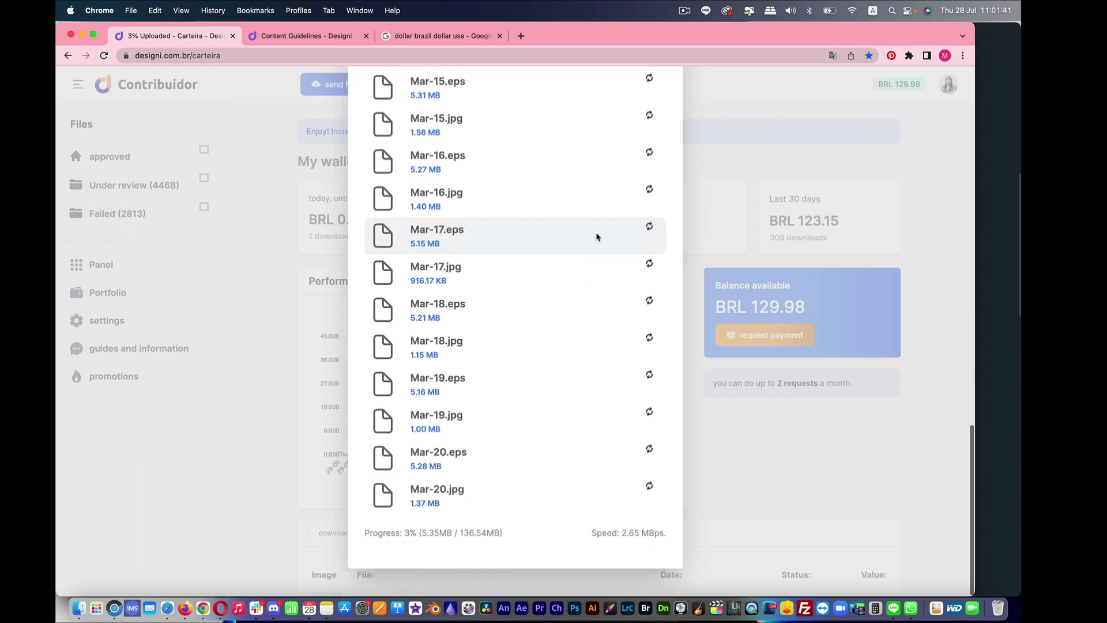
scroll(597, 236, up, 5)
scroll(597, 237, down, 2)
scroll(597, 237, down, 5)
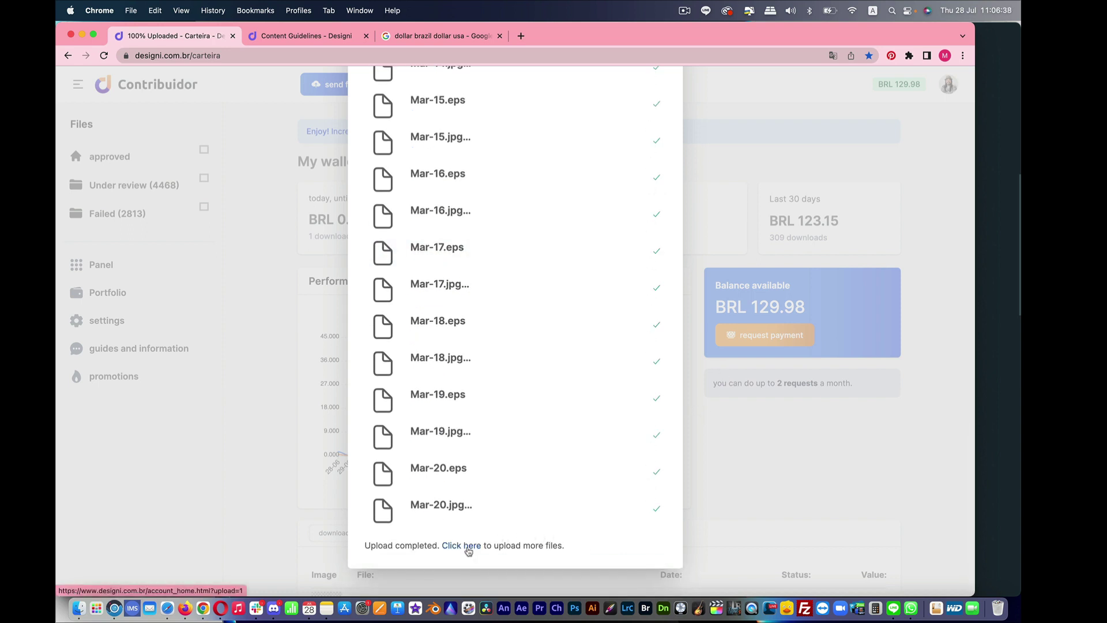
click(462, 546)
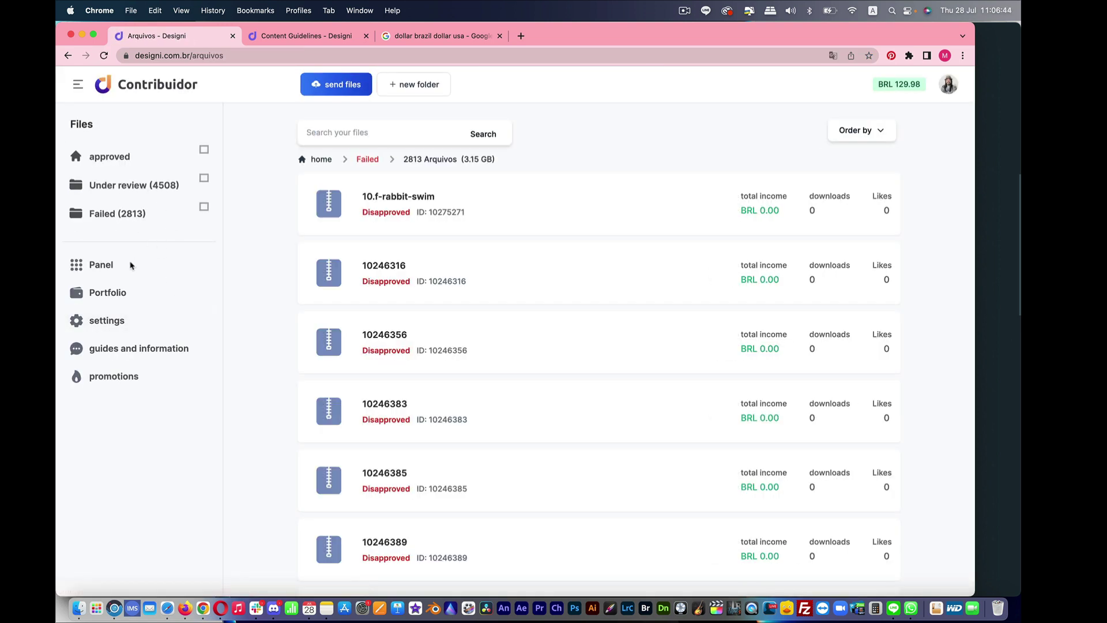
Request a payout of the R$129.98 balance and view the payment method options.
click(113, 295)
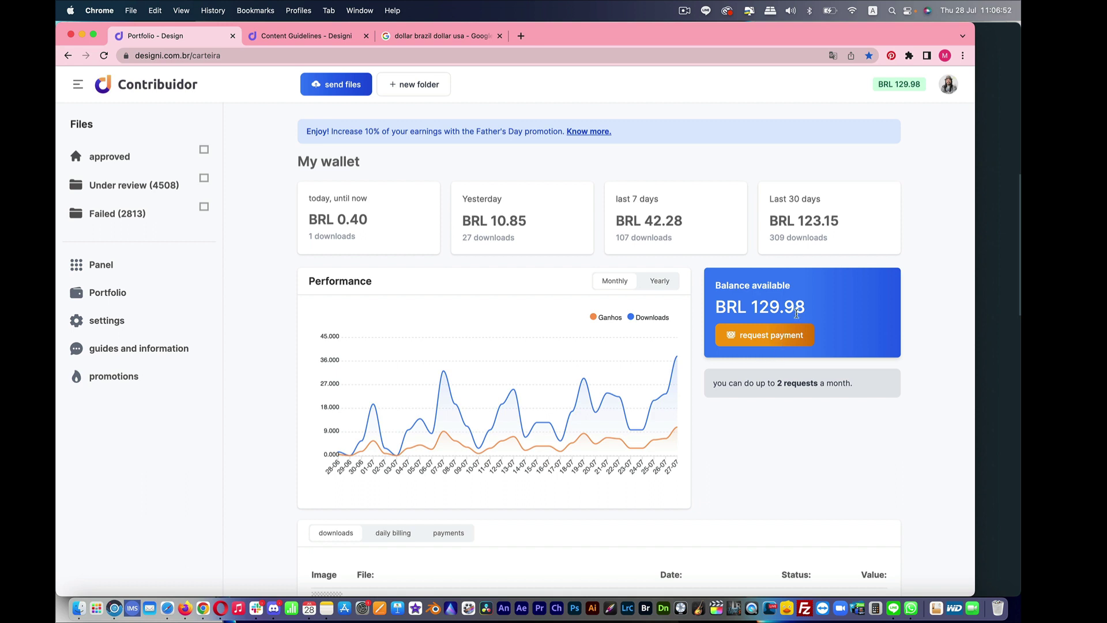
click(771, 342)
click(392, 195)
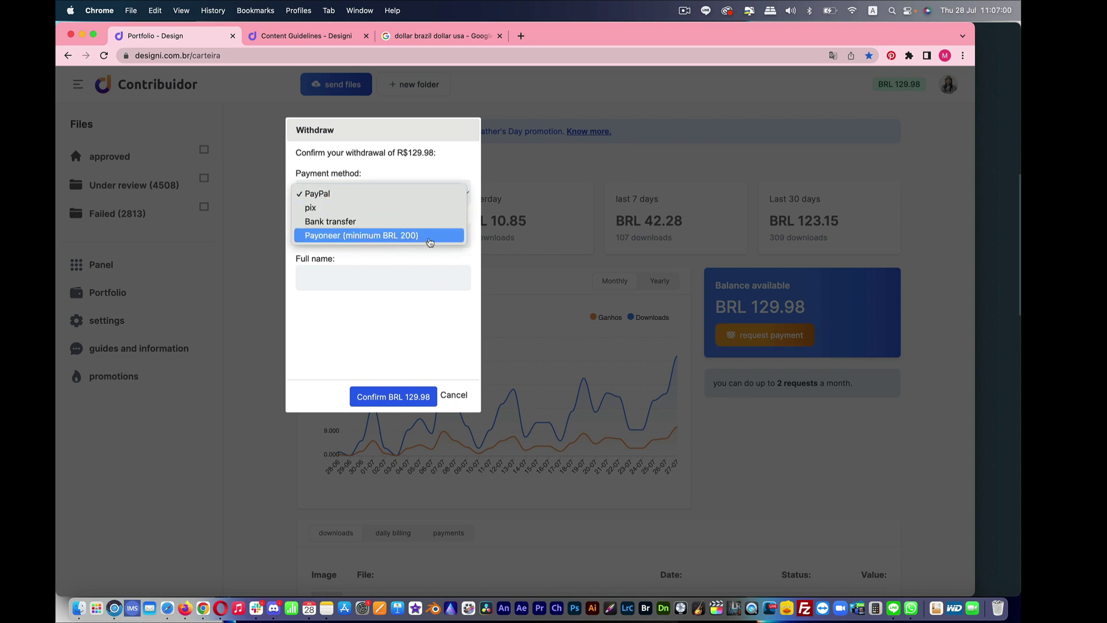
Leave PayPal selected and cancel the withdrawal request.
click(585, 259)
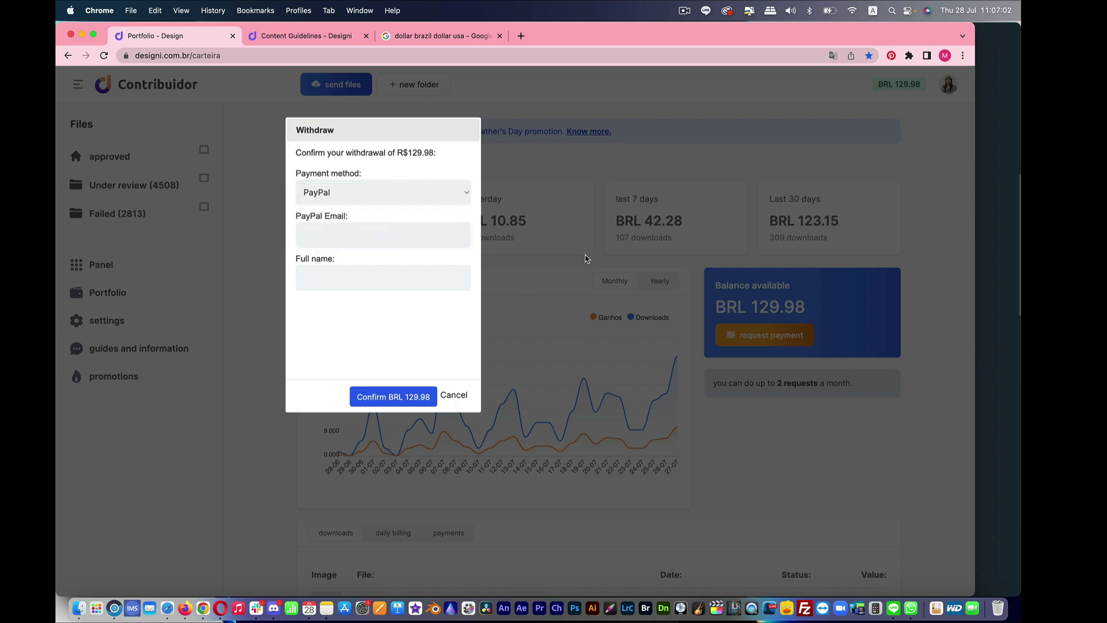
click(454, 395)
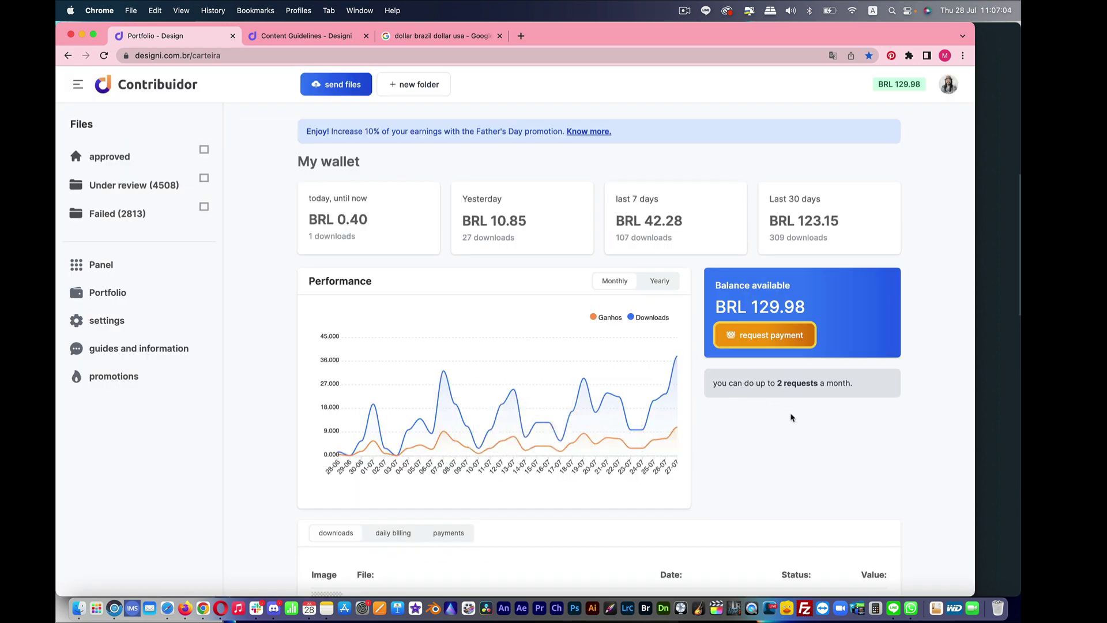